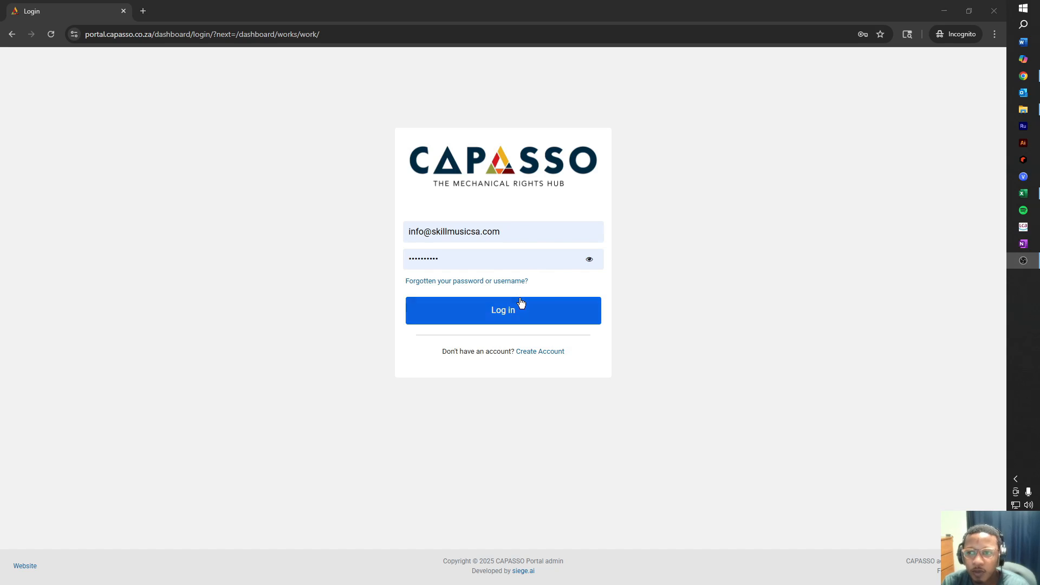
Submit the login e-mail and password to open the Musical Works list.
left_click(525, 313)
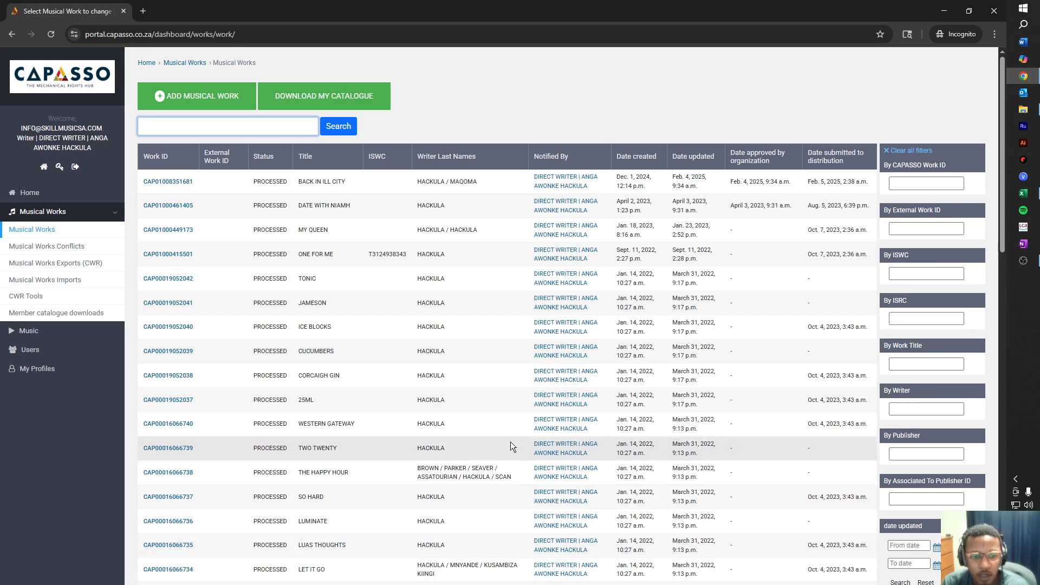
Start a new musical work titled 'No Love No Love' as an Original Work with General Usage.
left_click(210, 93)
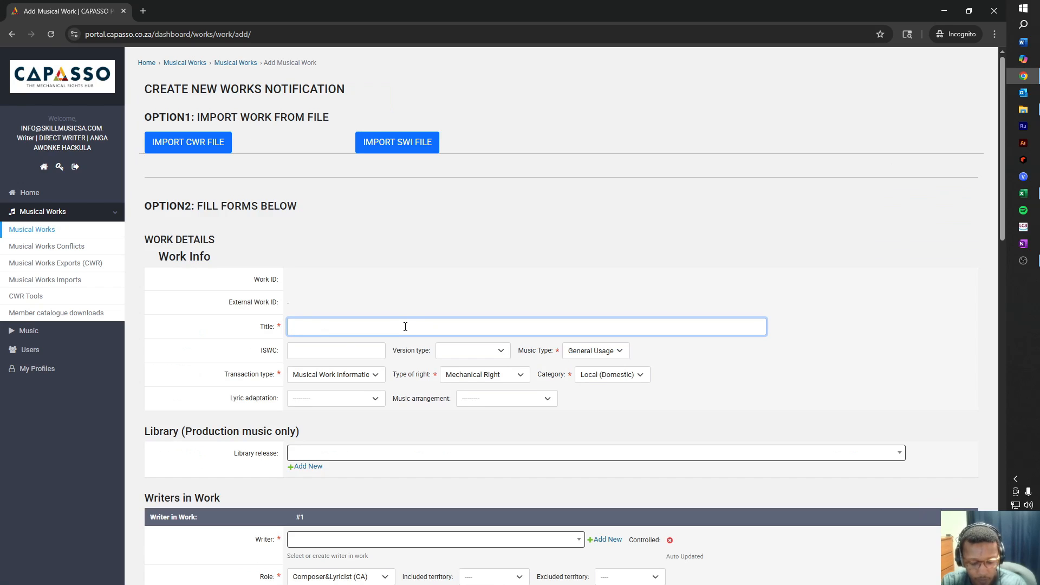
type("No")
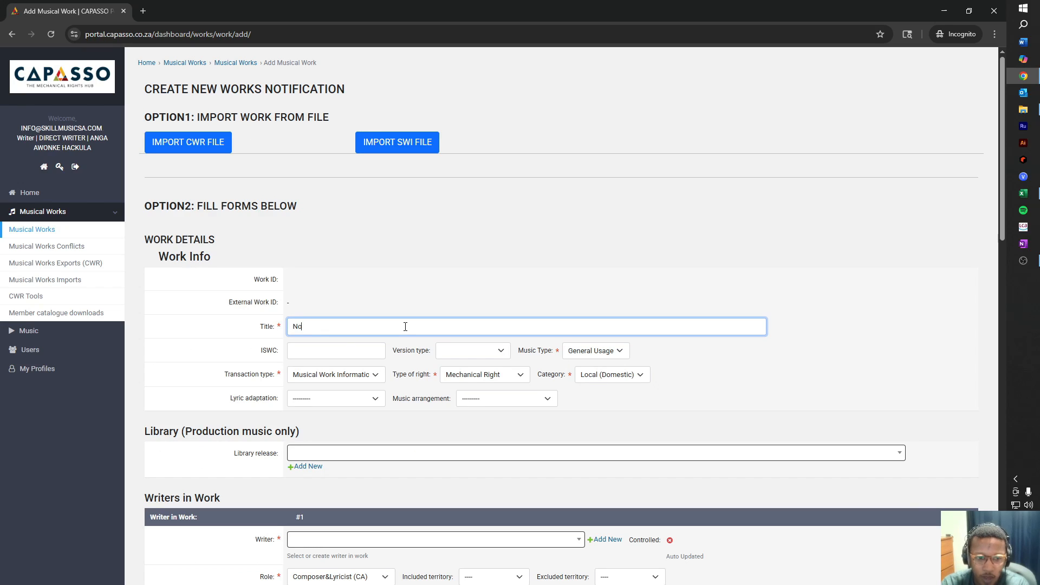
type(" Love")
type(" NO")
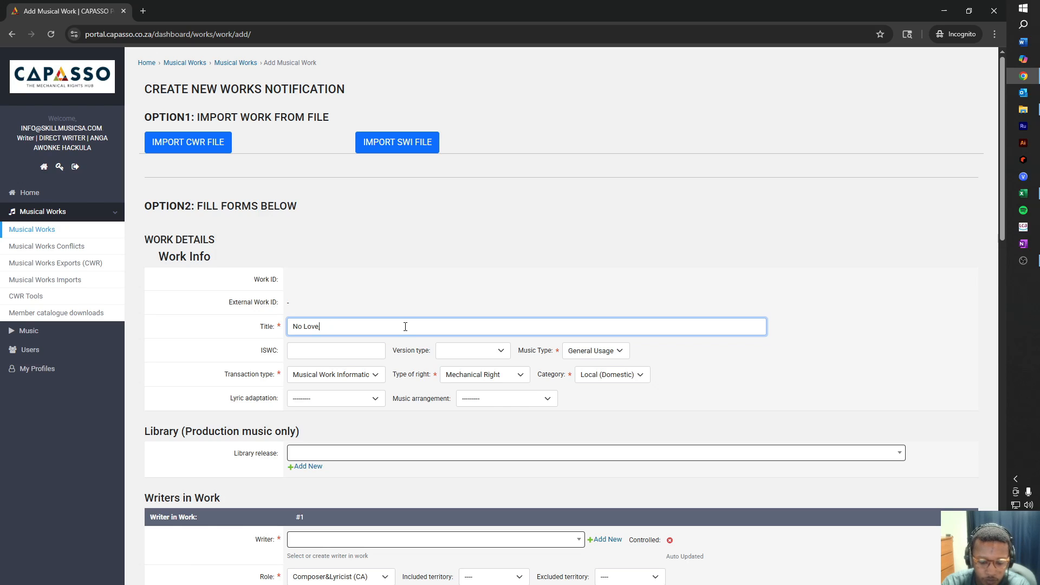
type(" No Love")
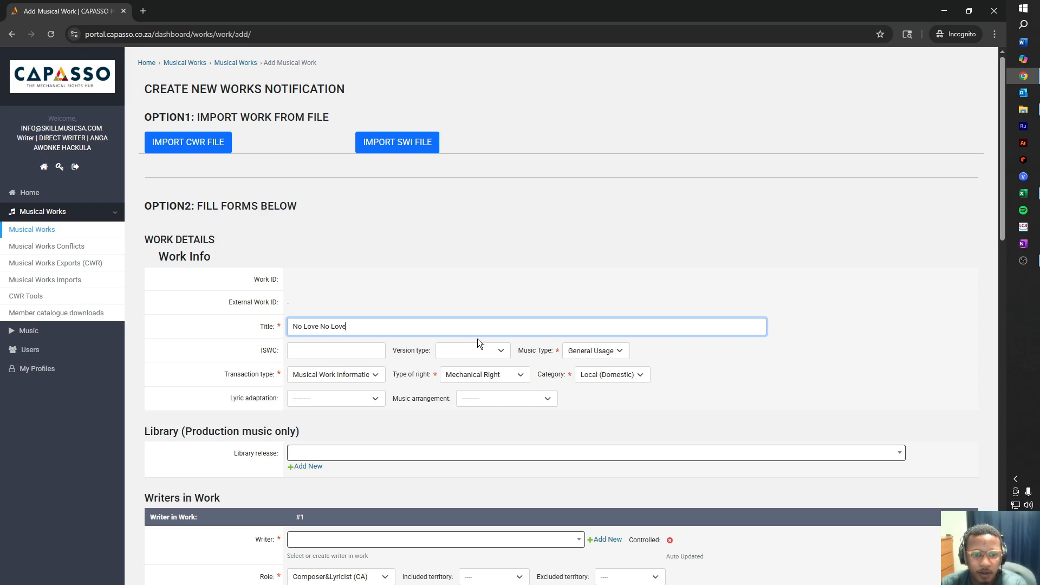
left_click(489, 355)
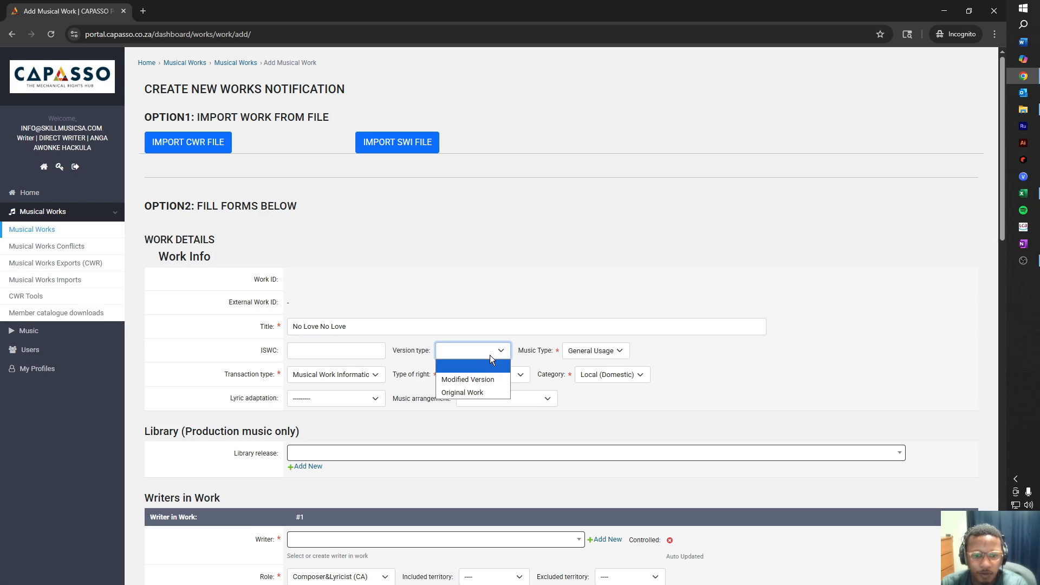
left_click(473, 390)
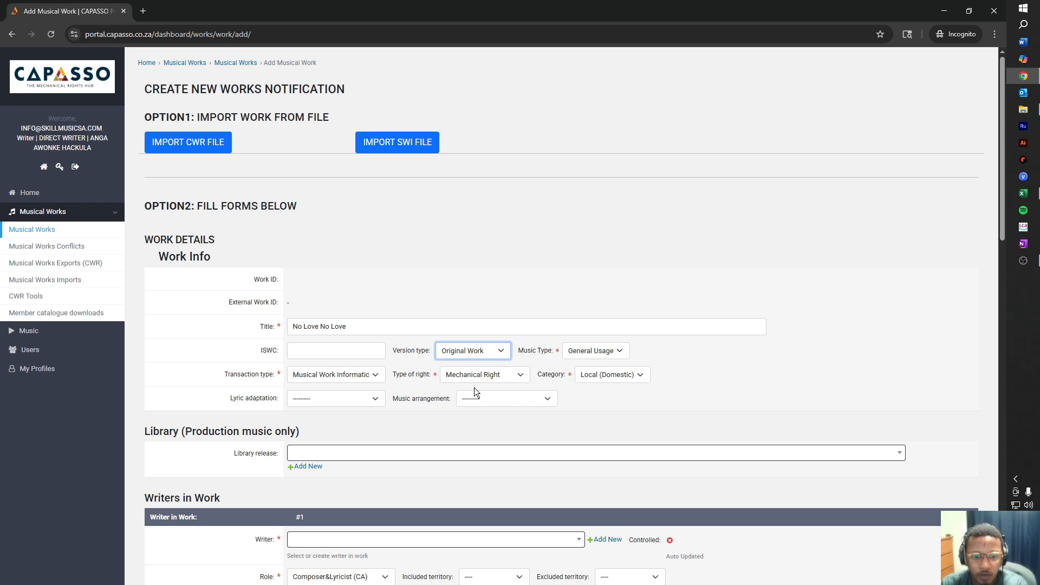
left_click(604, 353)
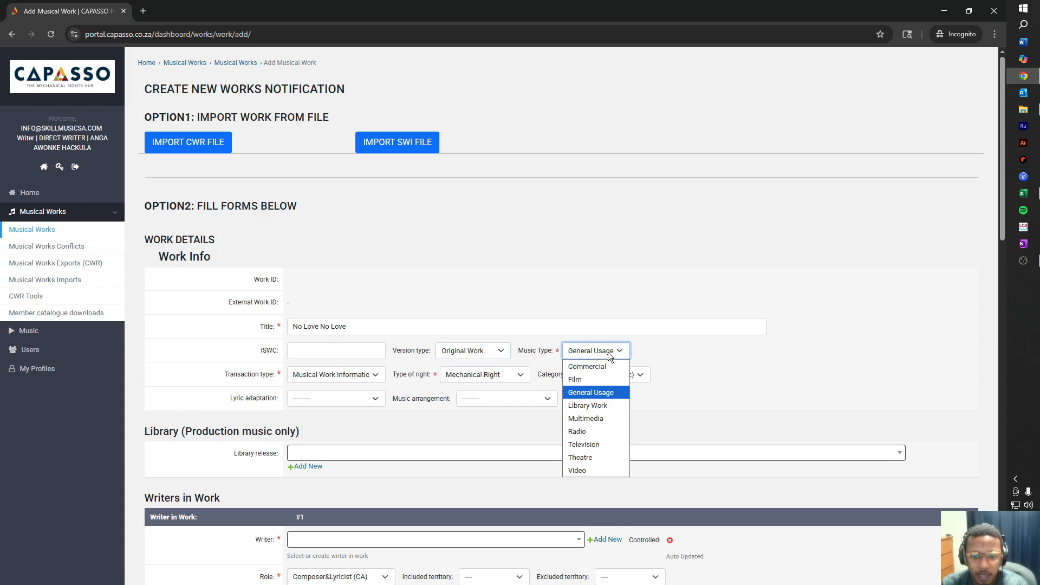
left_click(602, 395)
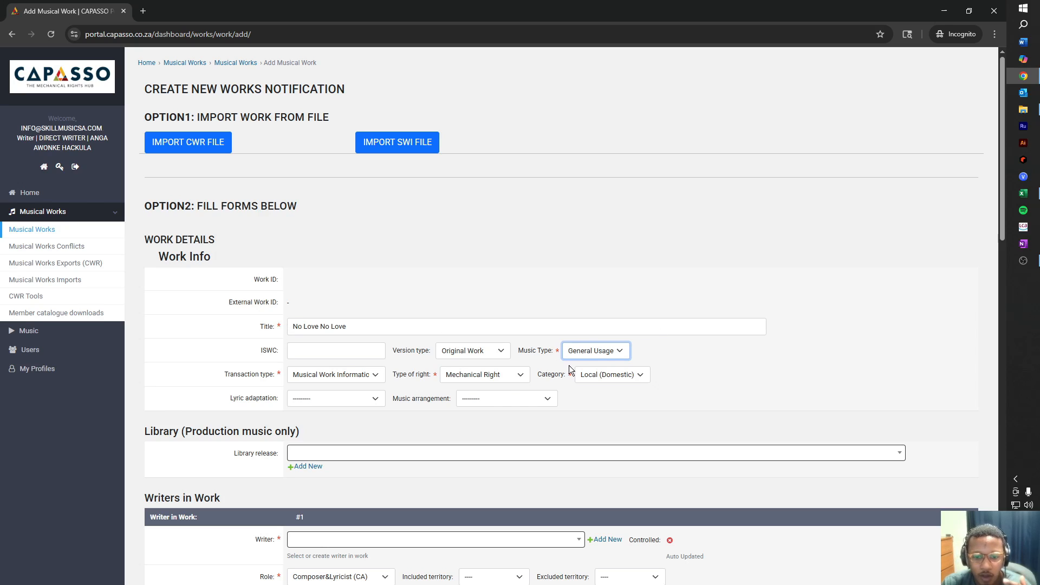
Keep Mechanical Right and the Local (Domestic) category for the work.
left_click(337, 383)
left_click(328, 386)
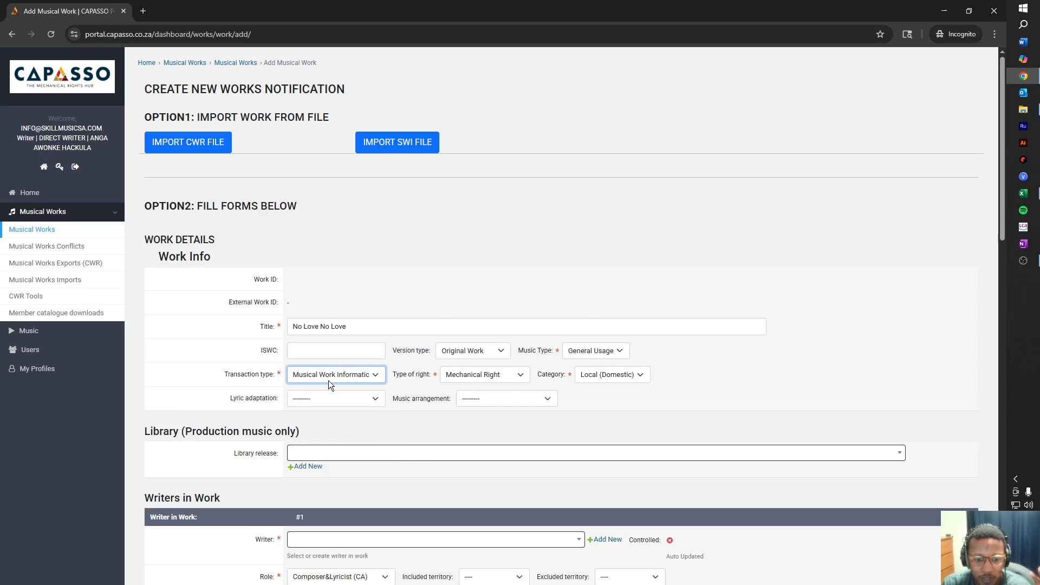
left_click(519, 380)
left_click(517, 378)
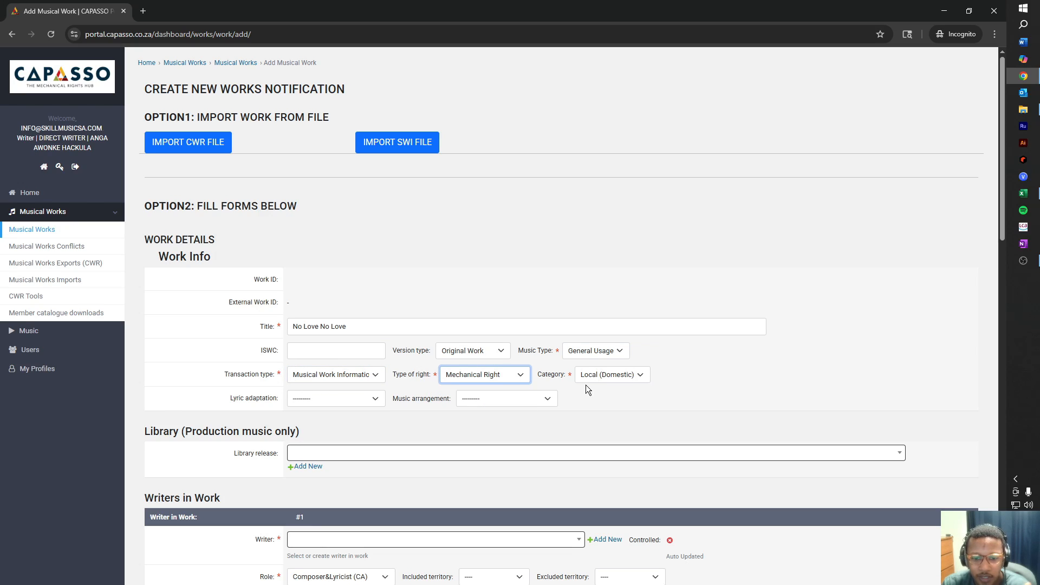
left_click(637, 379)
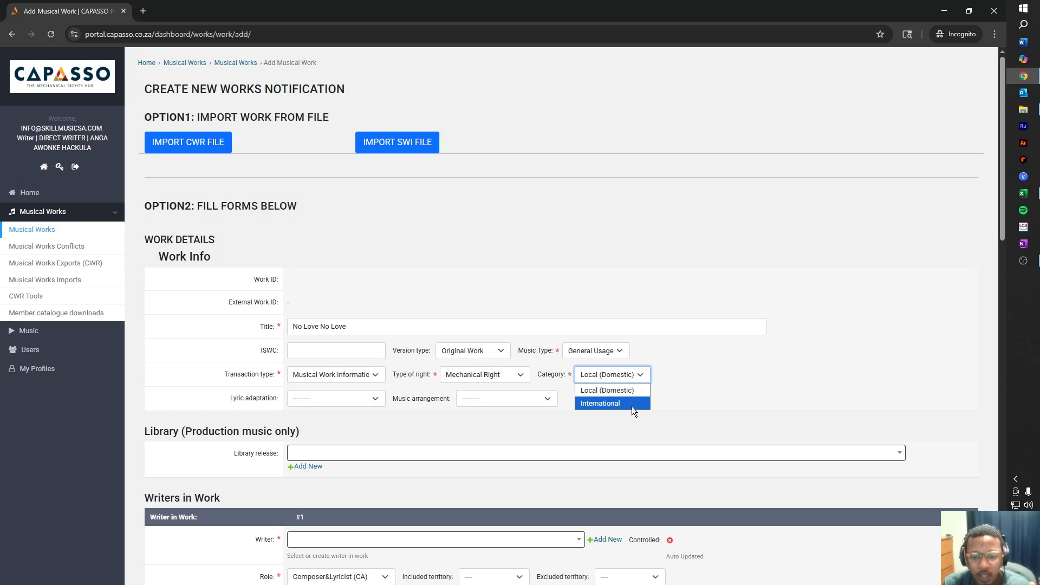
left_click(628, 389)
scroll(473, 412, "down", 1)
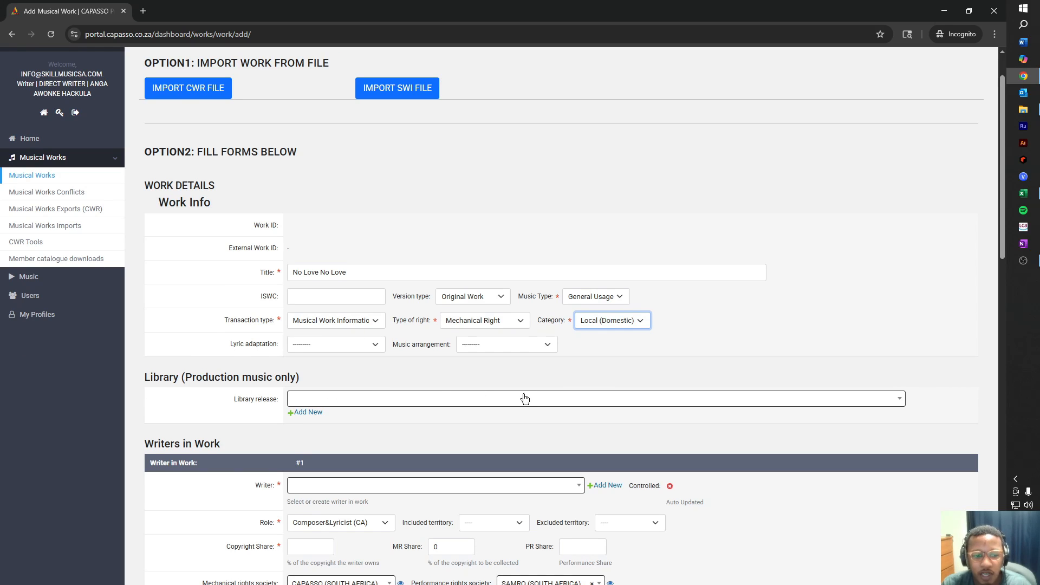
scroll(522, 395, "down", 4)
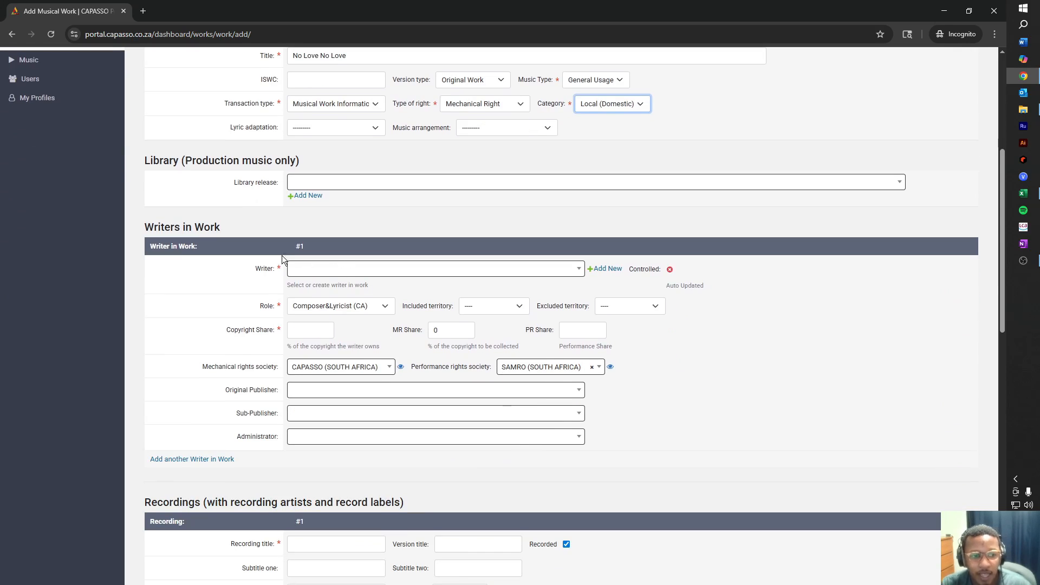
Search for the account's direct writer and select it as the first writer.
left_click(310, 270)
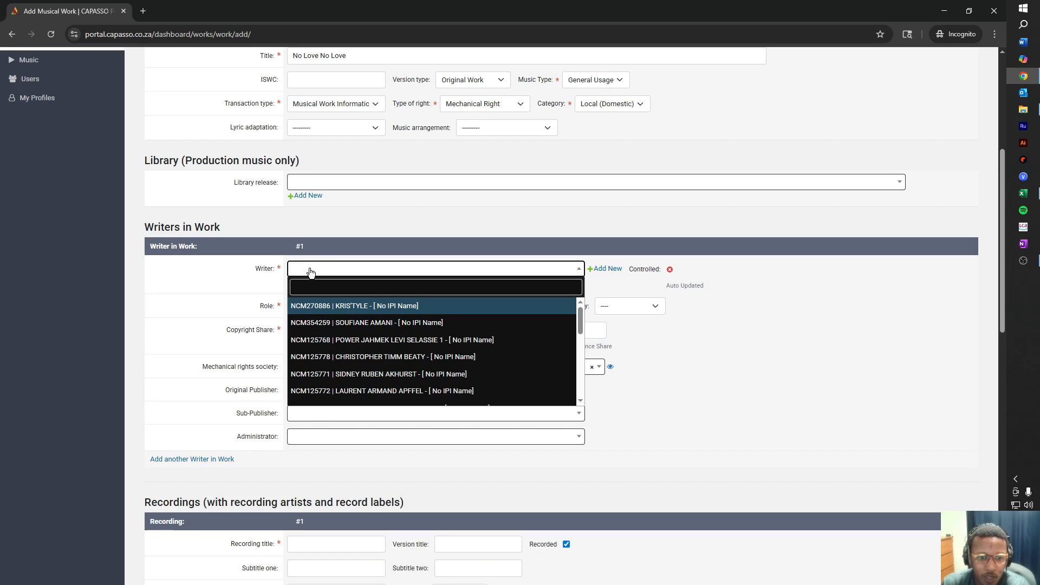
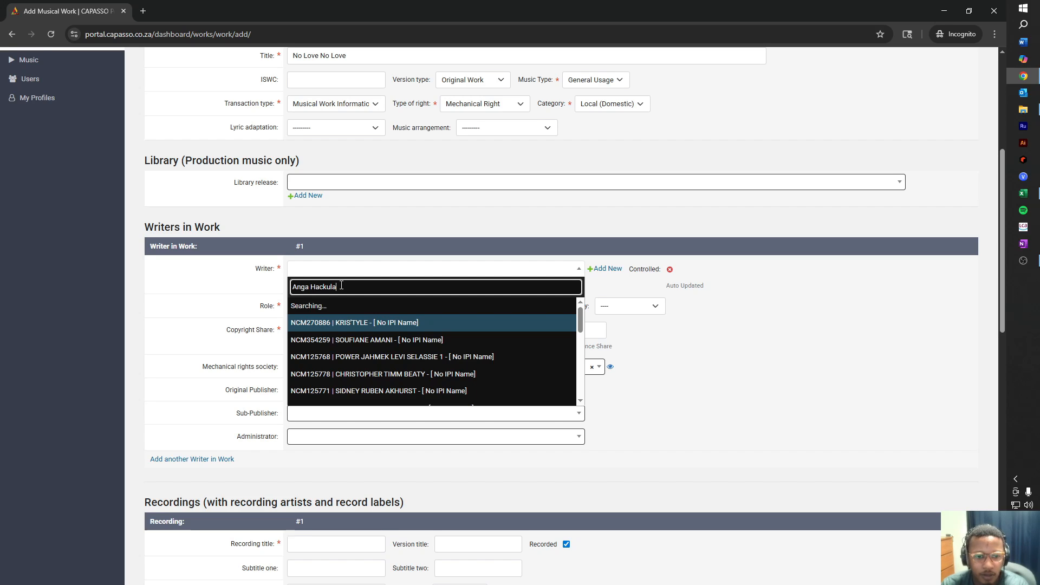
key("Return")
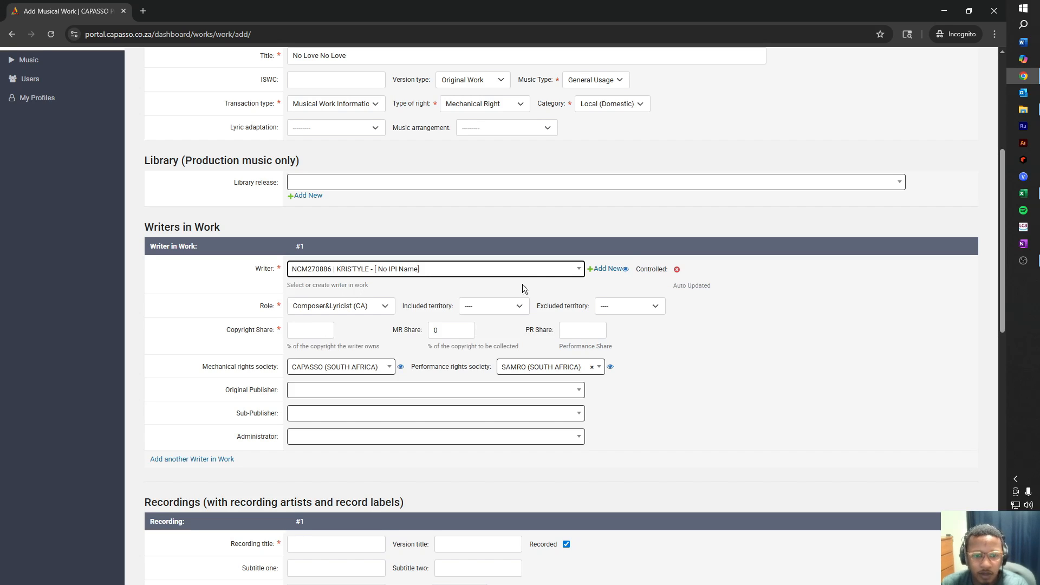
left_click(547, 270)
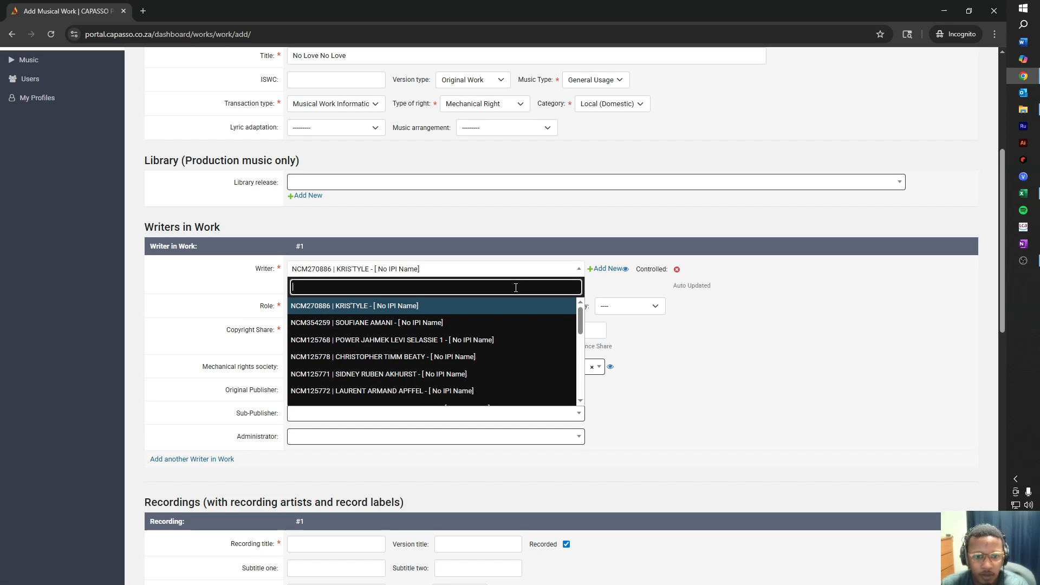
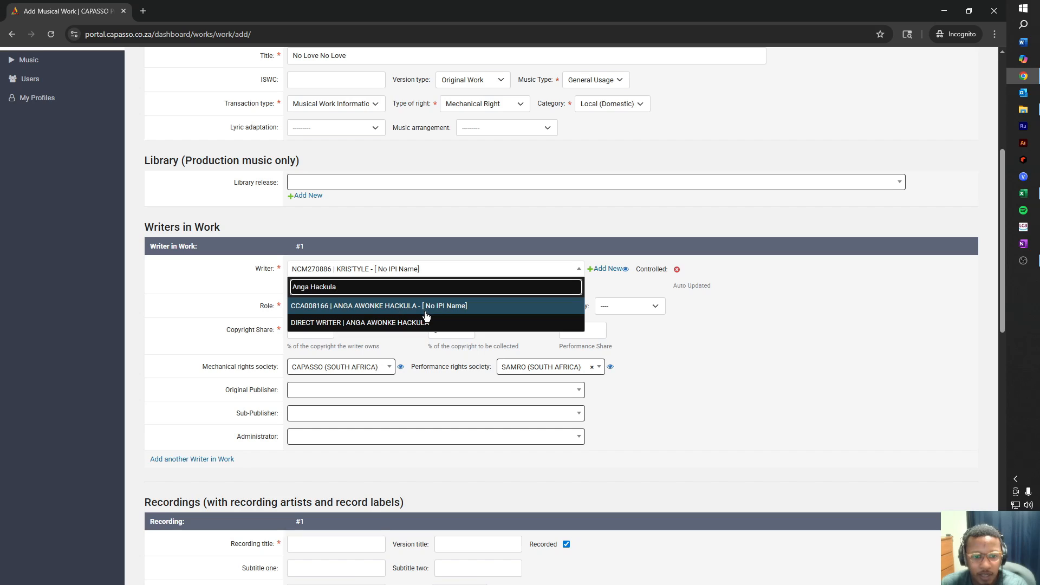
left_click(341, 323)
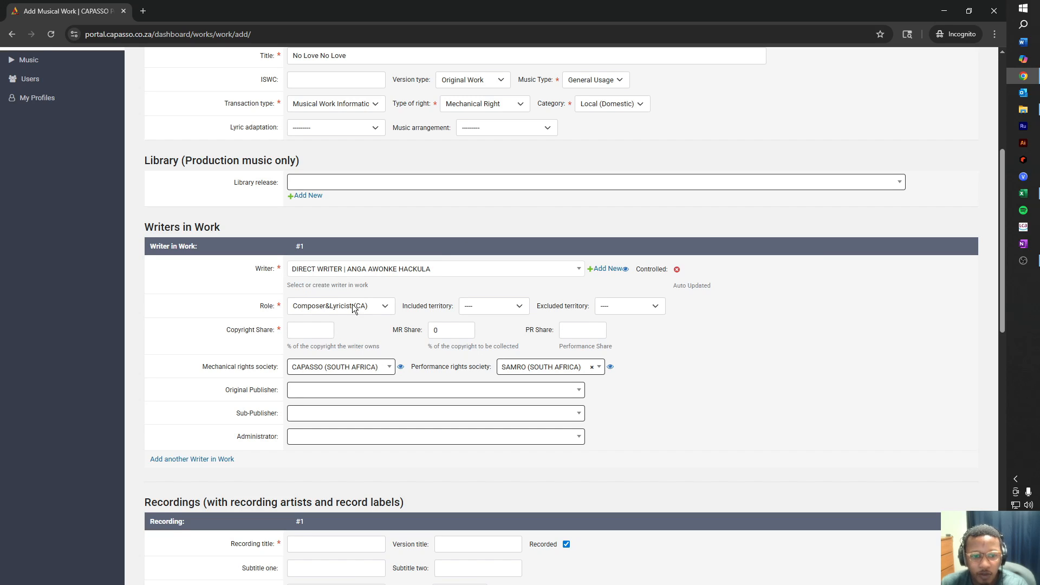
Make the first writer Lyricist (A) for WORLD and set the category to International.
left_click(387, 306)
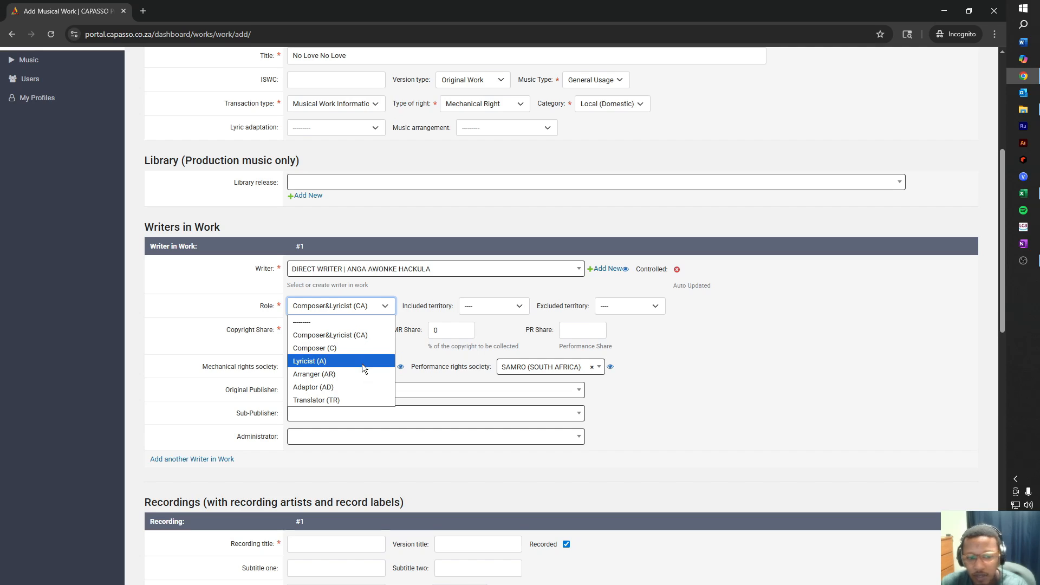
left_click(308, 365)
left_click(518, 307)
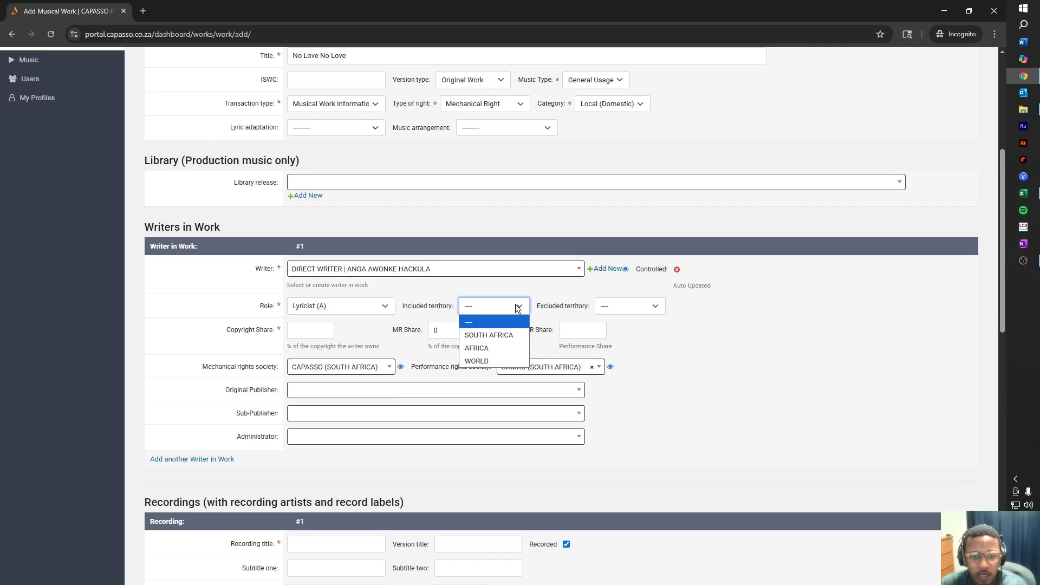
left_click(514, 361)
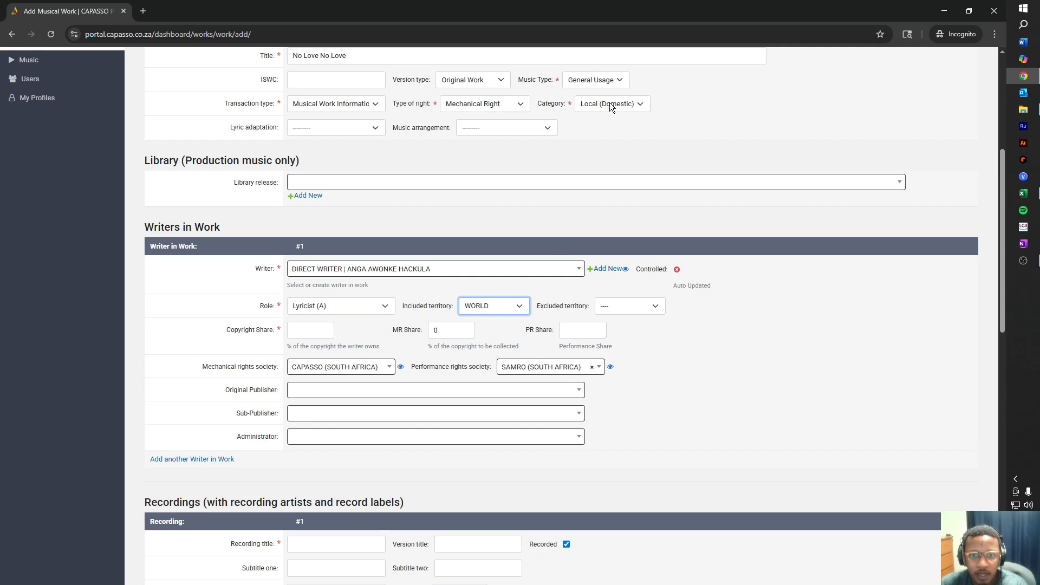
left_click(642, 105)
left_click(635, 135)
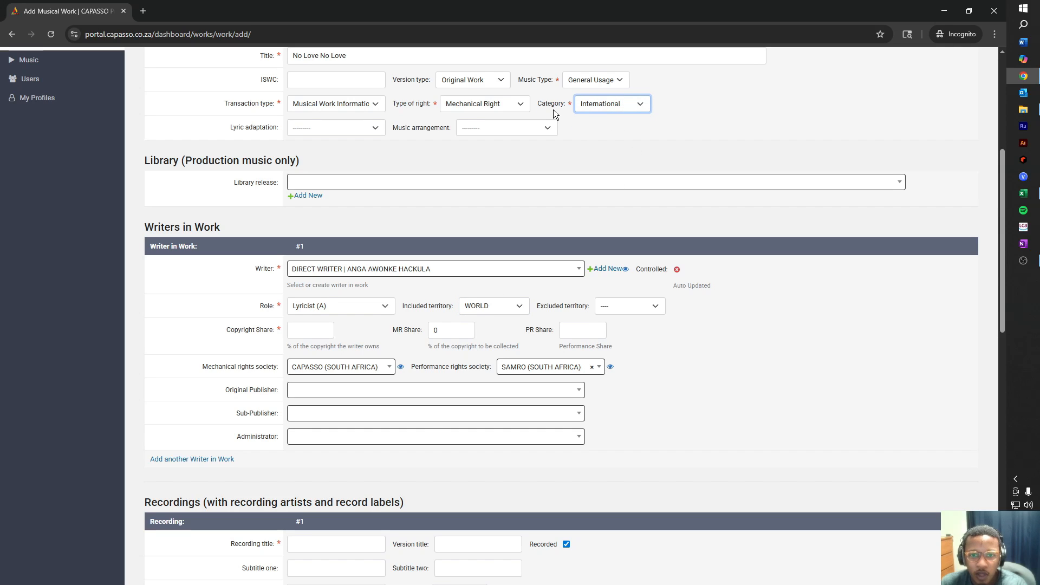
Give the first writer 50 copyright, 50 MR and 50 PR share.
scroll(594, 124, "up", 2)
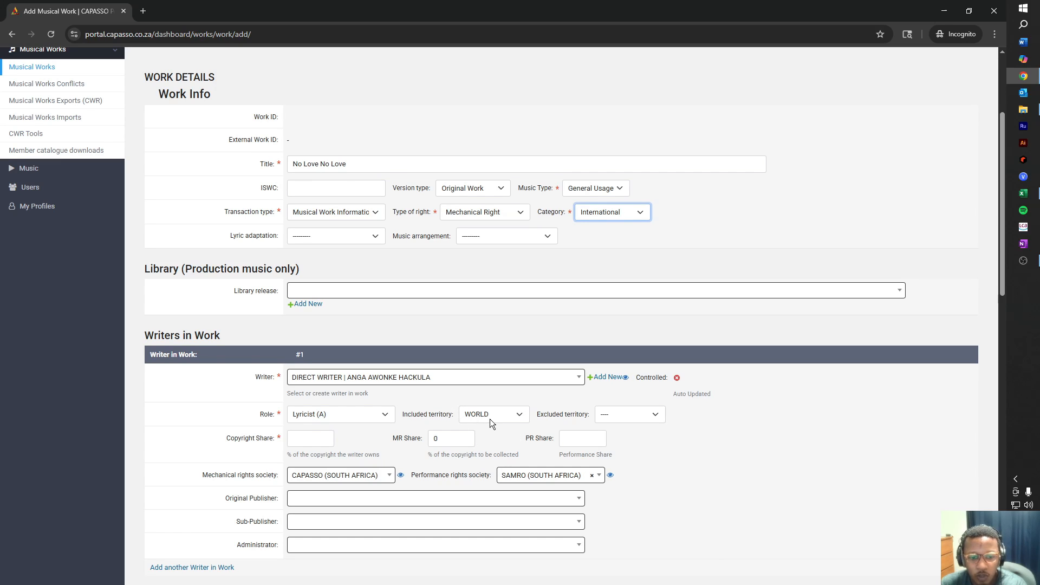
left_click(318, 438)
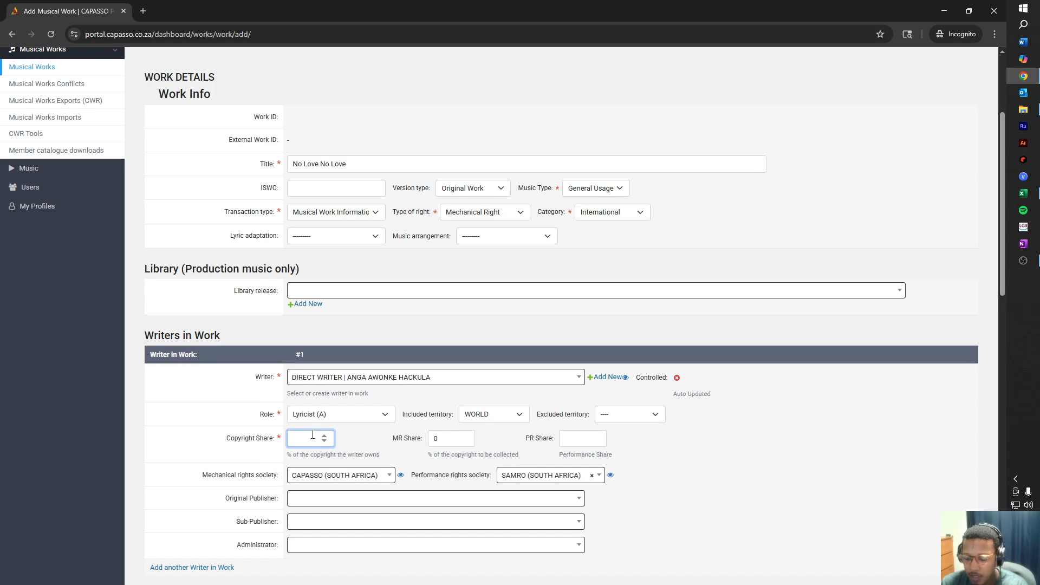
key("Tab")
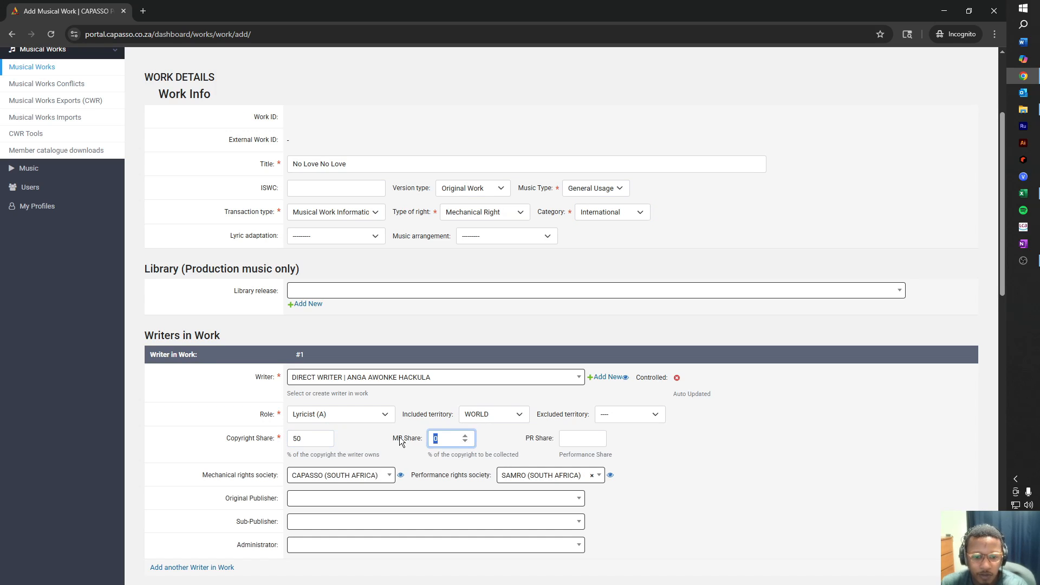
type("50")
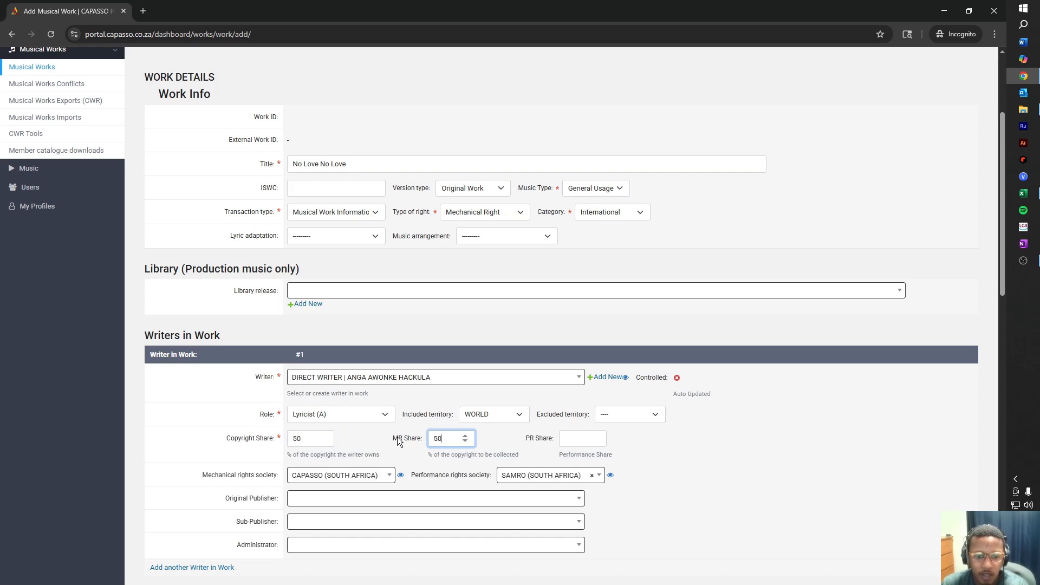
left_click(584, 438)
type("50")
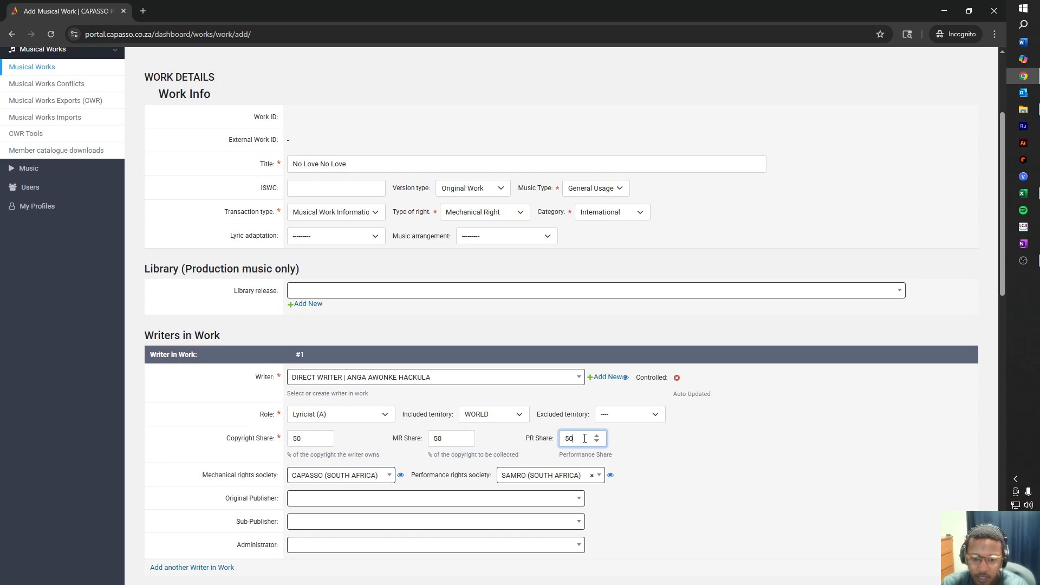
left_click(677, 455)
Limit the first writer's territory to SOUTH AFRICA and set the category to Local (Domestic).
scroll(592, 458, "down", 3)
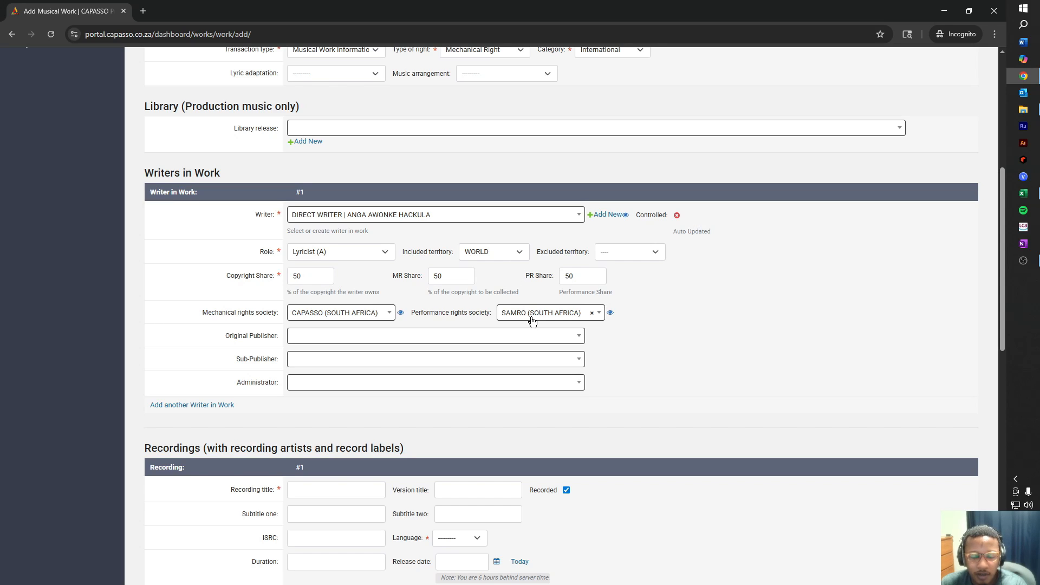
scroll(514, 295, "down", 1)
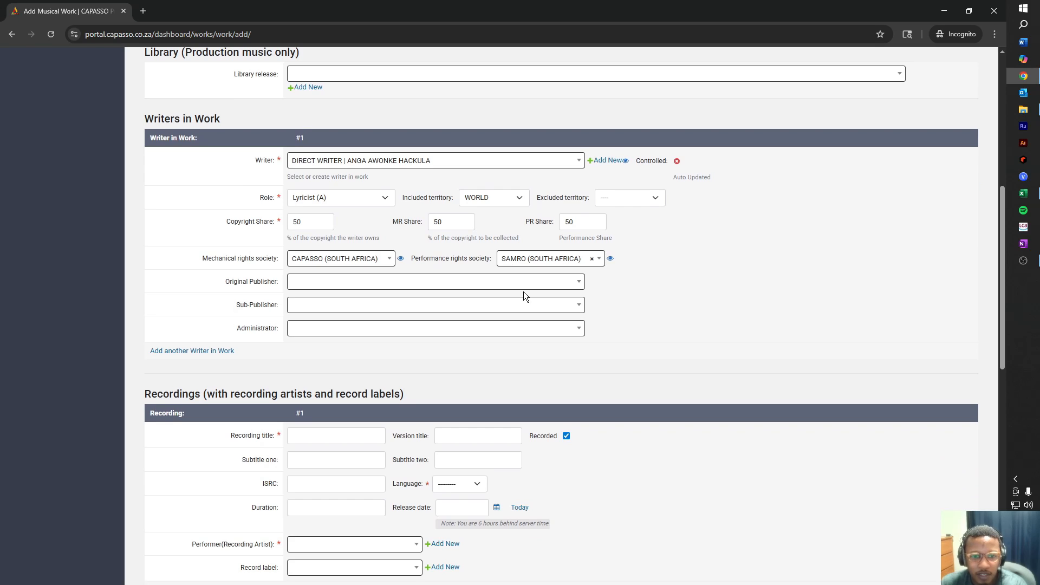
scroll(492, 376, "down", 2)
scroll(515, 262, "up", 3)
left_click(514, 257)
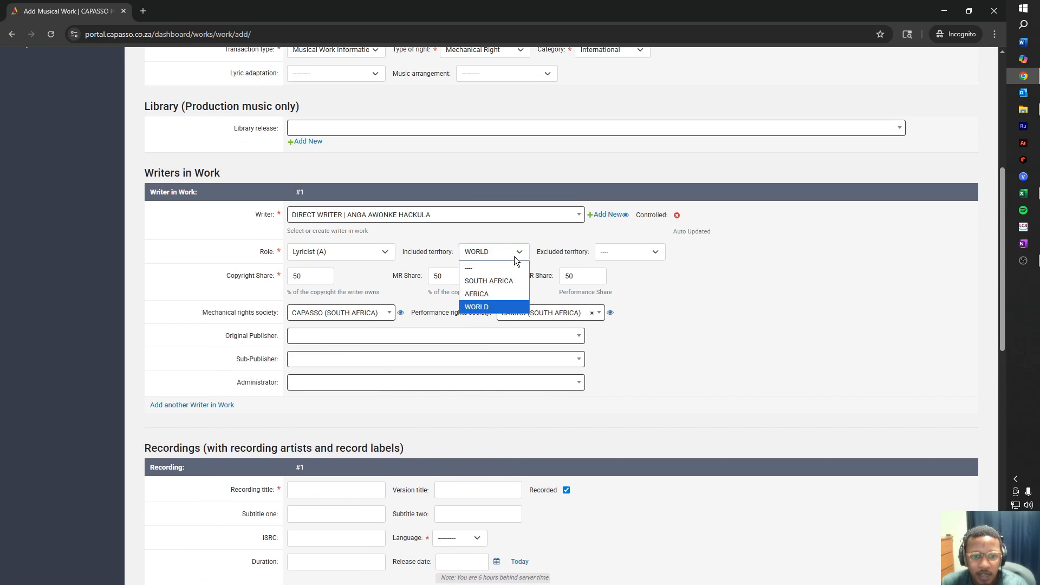
left_click(511, 282)
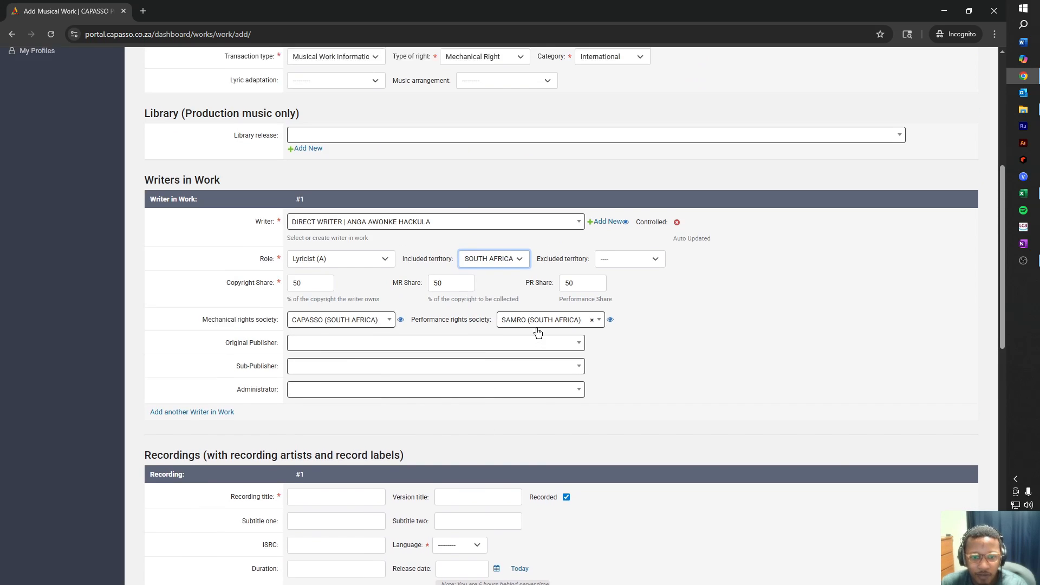
scroll(599, 188, "up", 3)
left_click(615, 206)
left_click(617, 227)
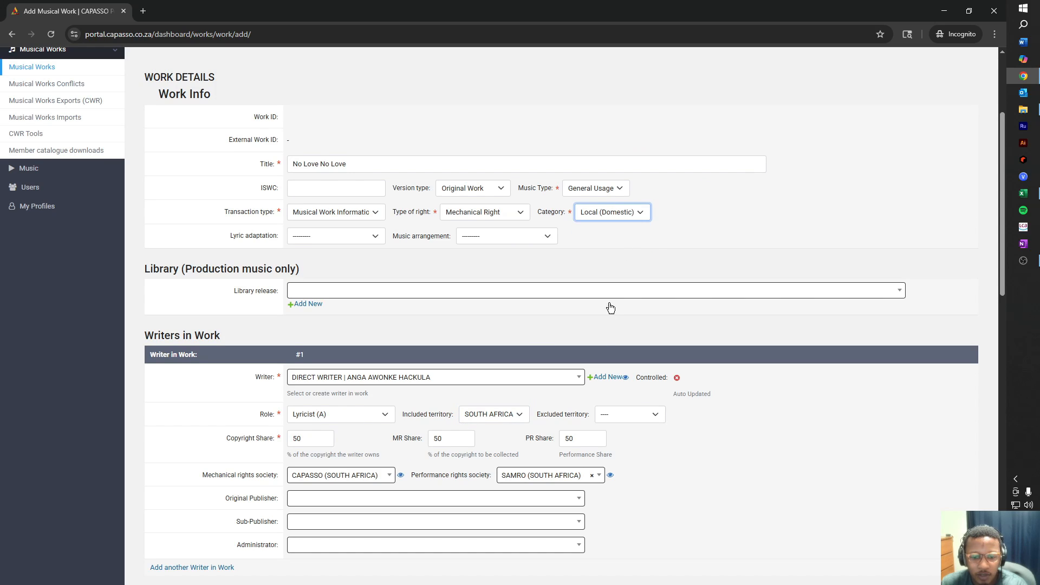
Confirm Local (Domestic) and SOUTH AFRICA, then add a second writer entry.
scroll(611, 355, "down", 3)
scroll(490, 321, "down", 2)
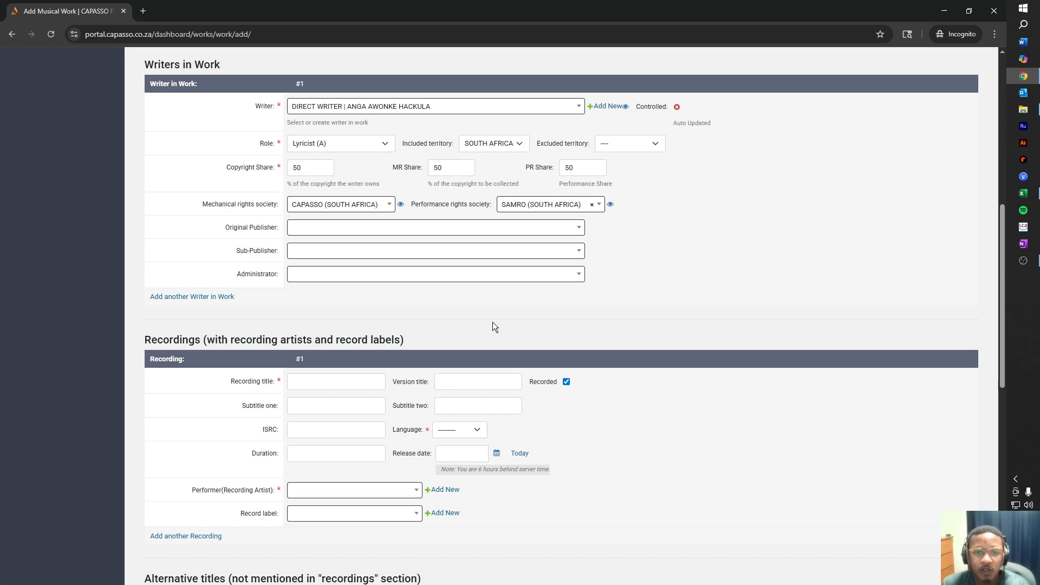
scroll(502, 157, "up", 3)
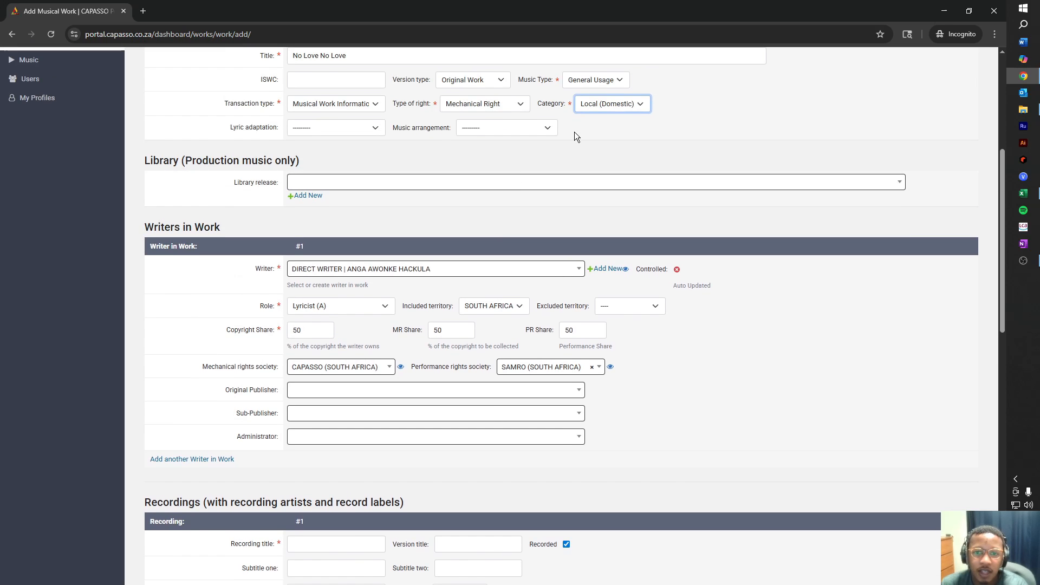
left_click(639, 108)
left_click(640, 108)
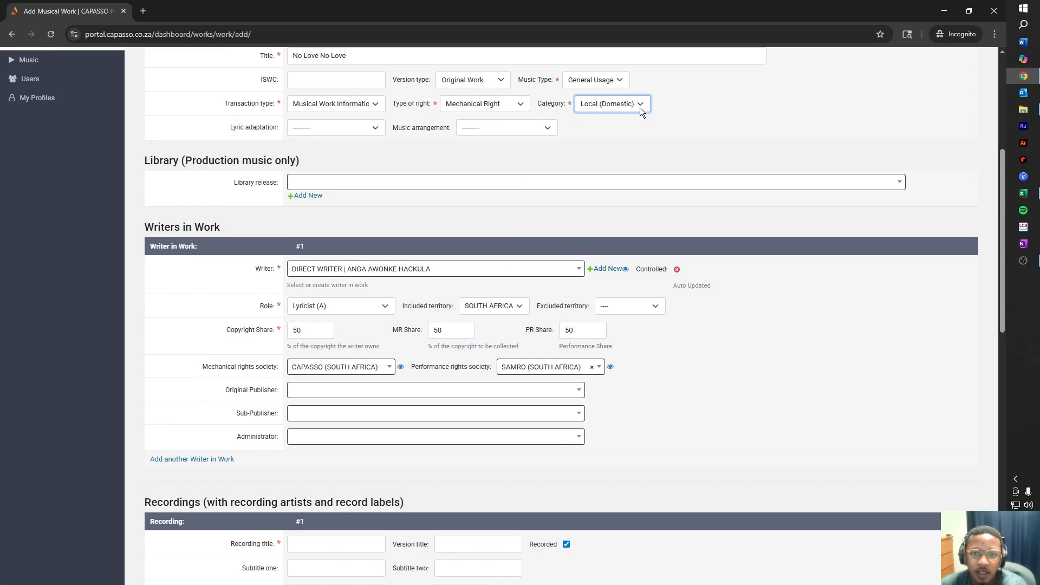
left_click(519, 311)
left_click(519, 310)
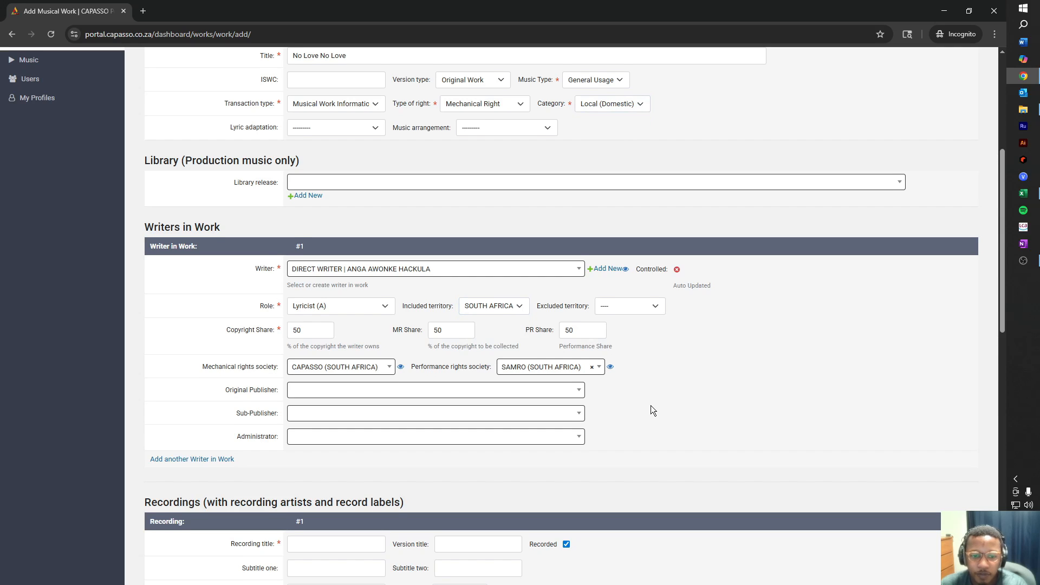
scroll(651, 405, "down", 3)
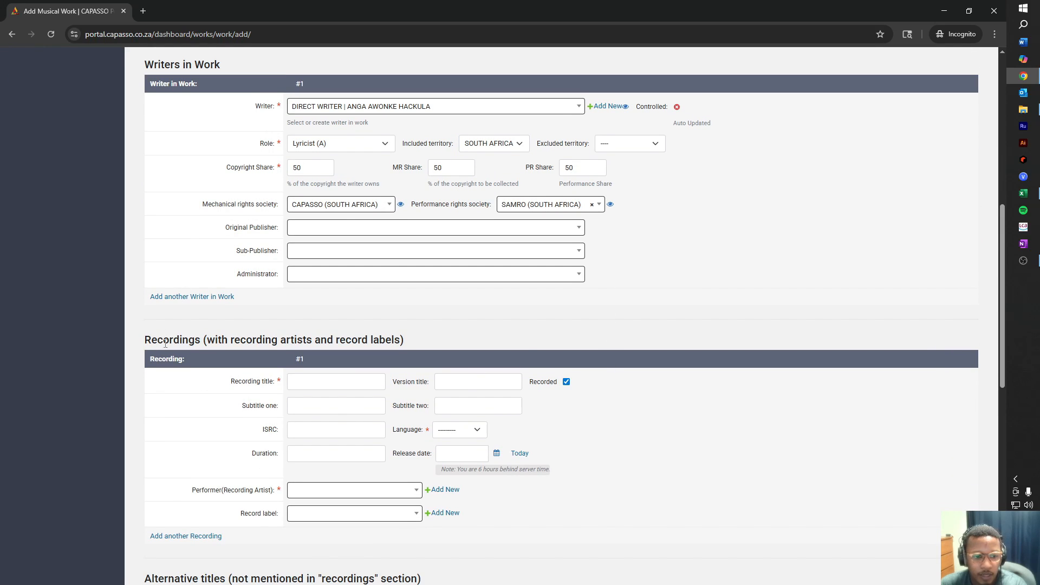
left_click(193, 297)
Search for the co-writer and accept the top result as writer #2.
left_click(347, 328)
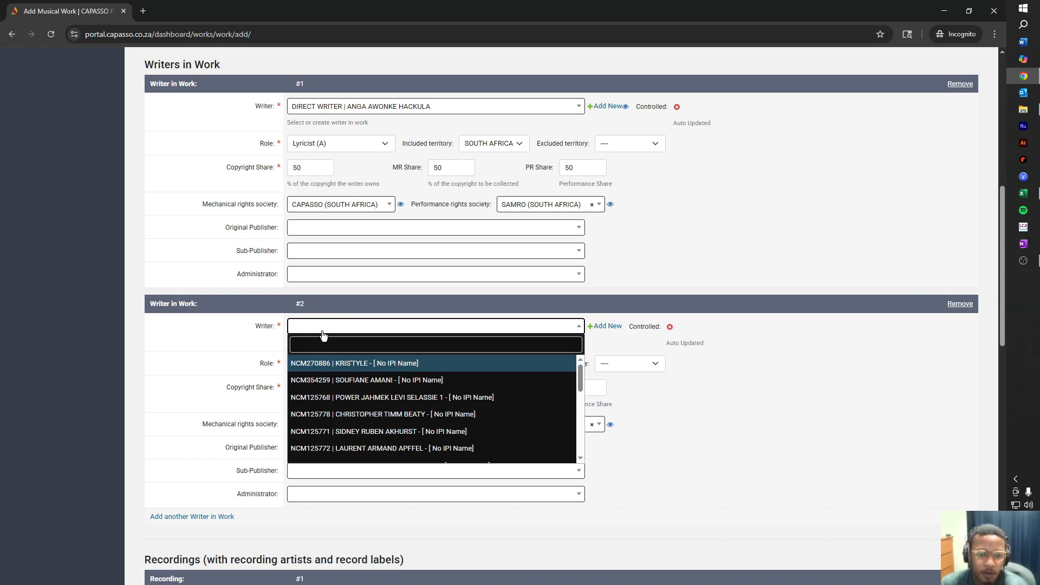
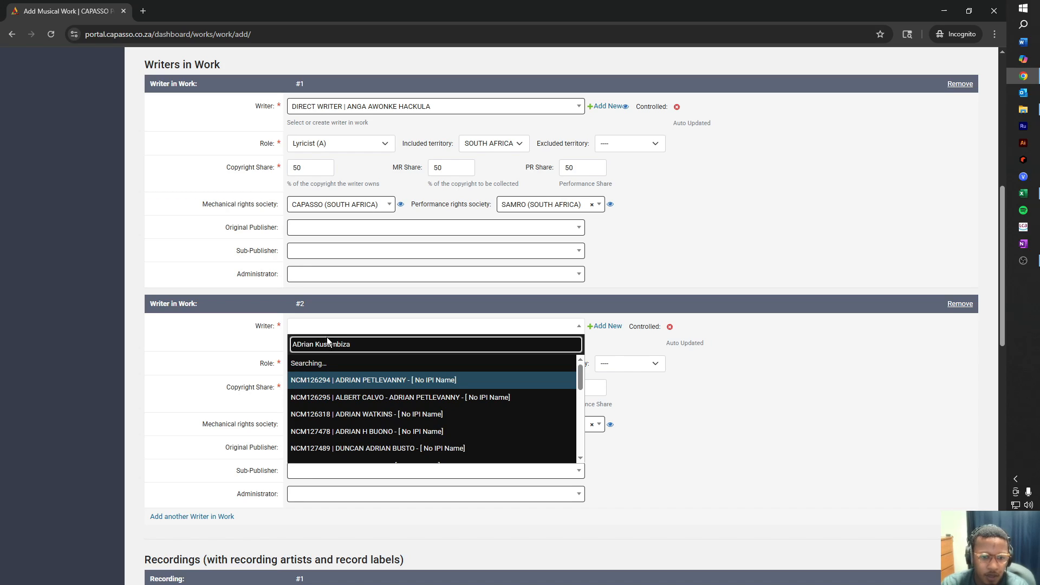
key("Return")
Search the co-writer again and pick their DIRECT WRITER record for writer #2.
left_click(578, 326)
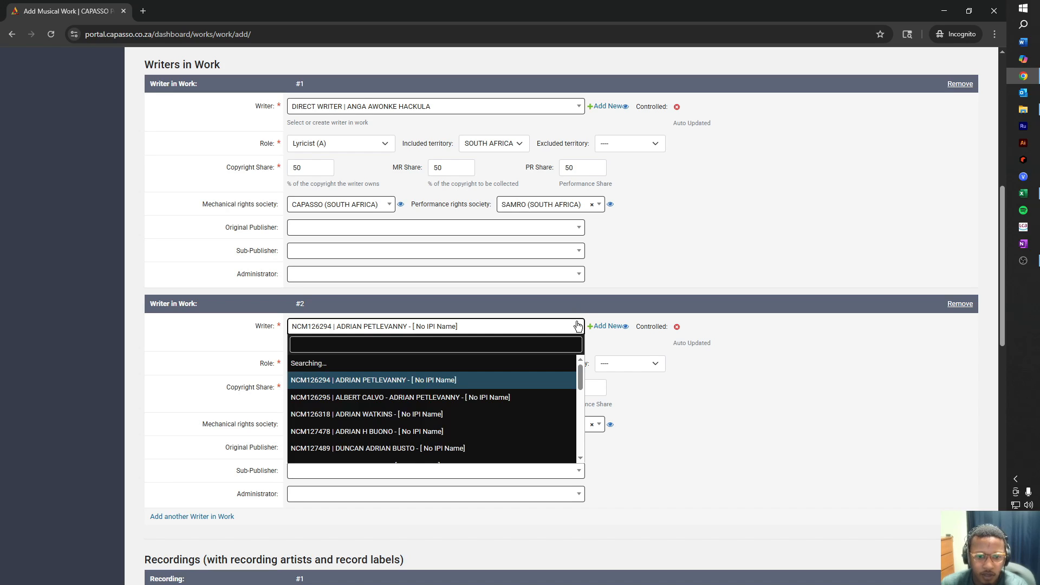
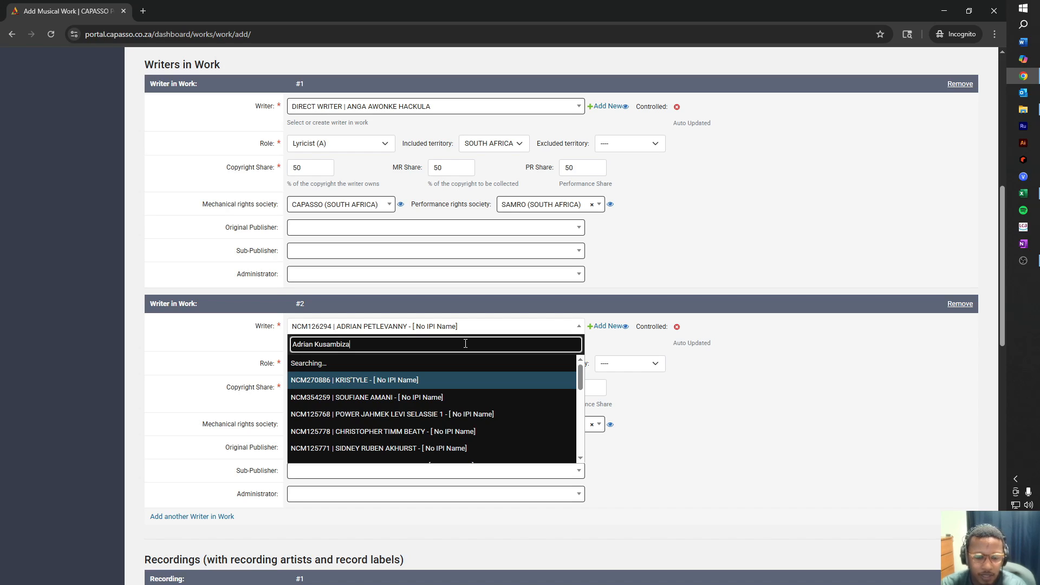
key("Down")
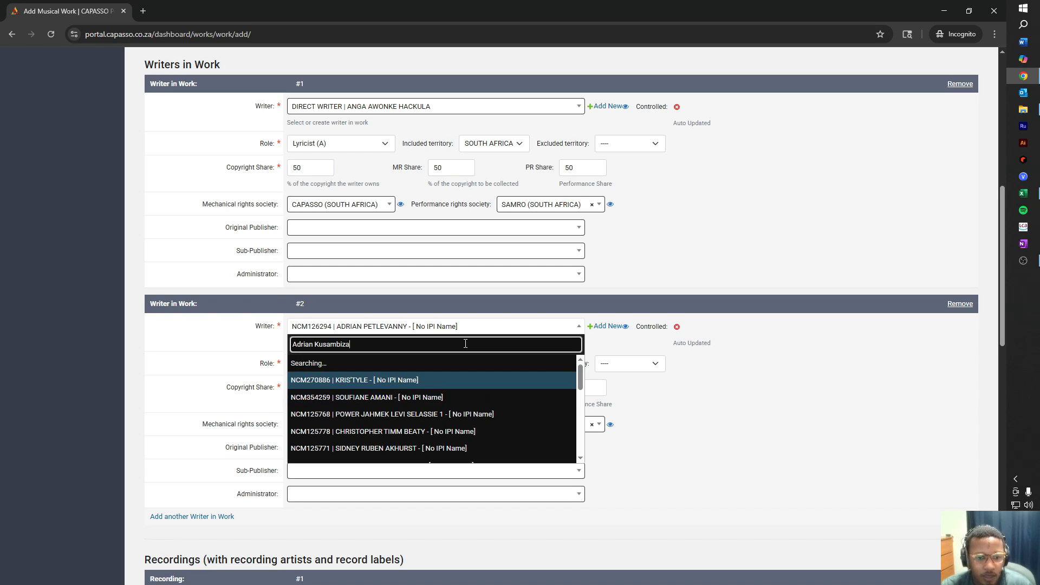
key("Down")
key("Down")
key("Down")
key("Down")
key("Down")
key("Down")
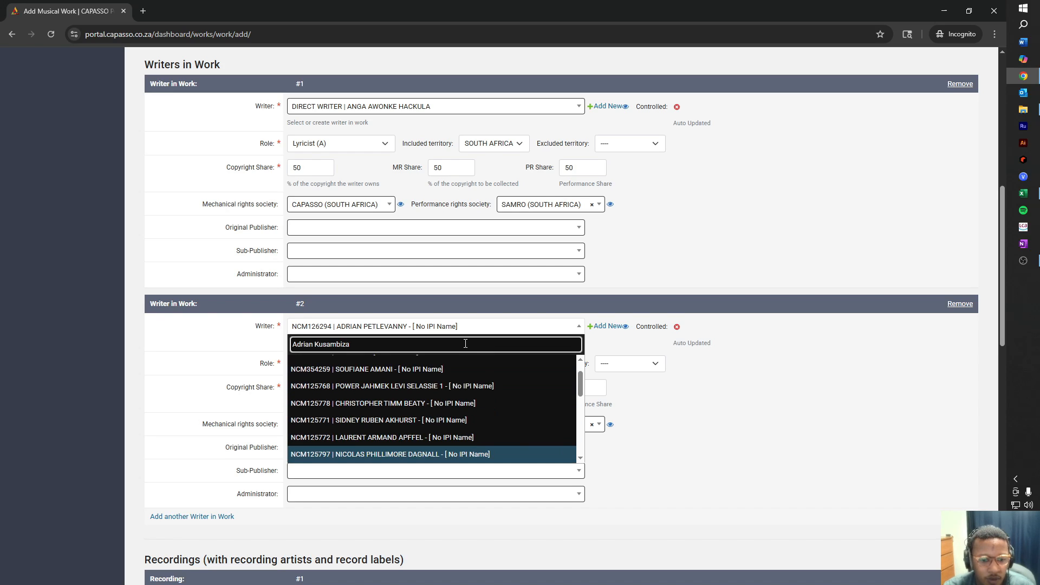
key("Down")
key("Down")
key("Down")
key("Down")
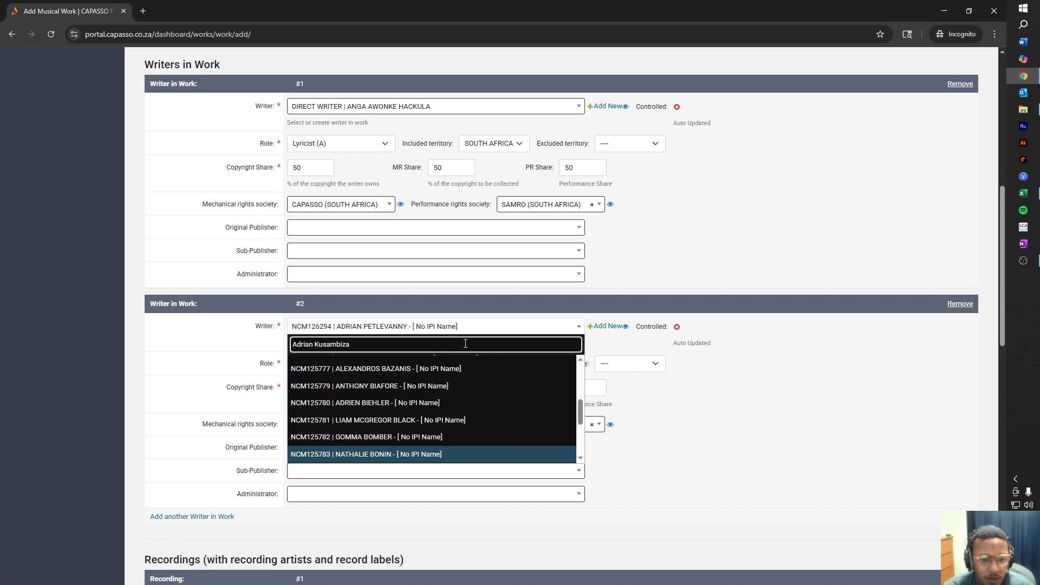
key("Down")
key("Down")
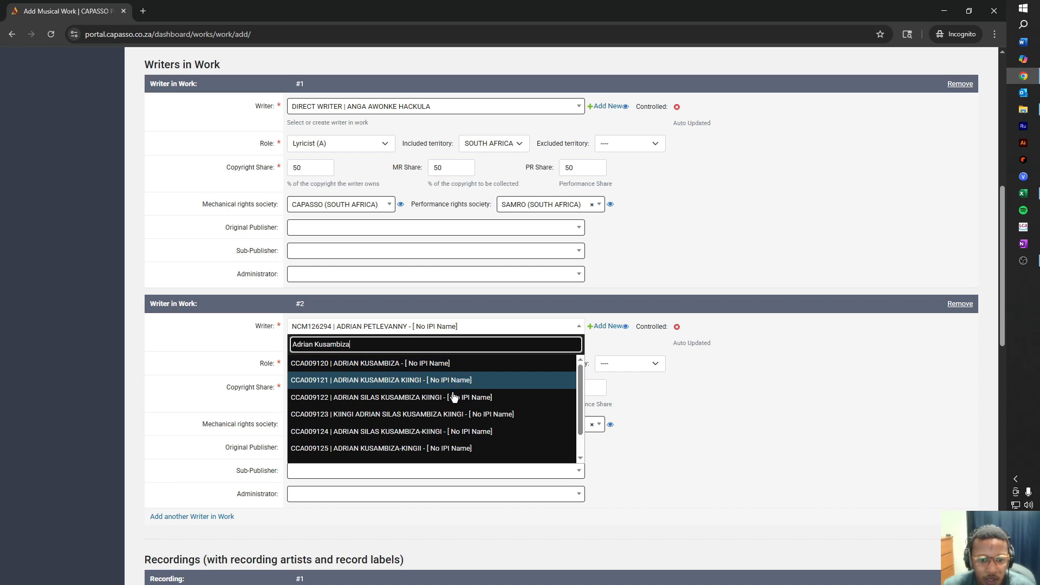
scroll(467, 436, "down", 1)
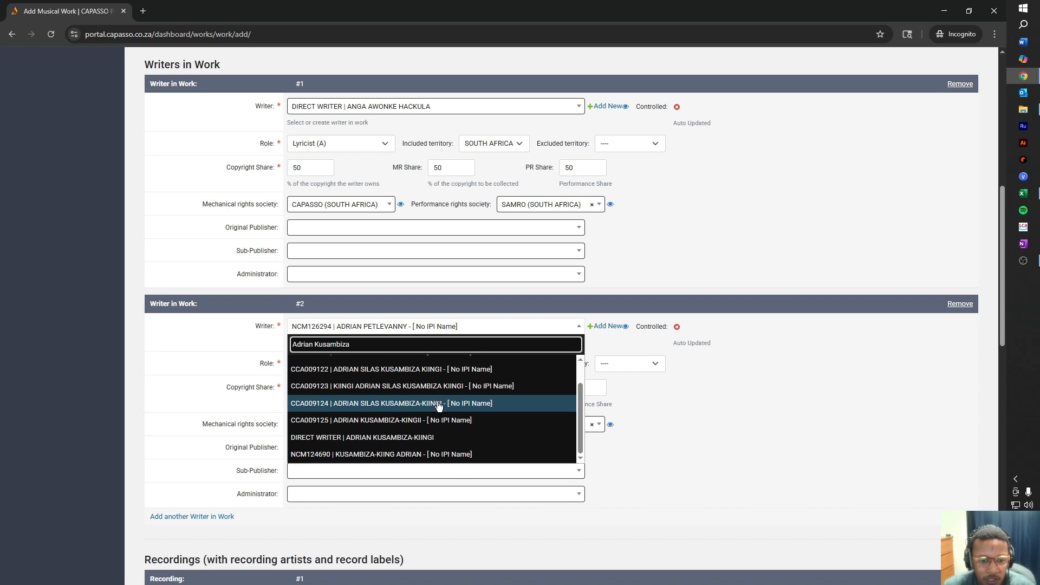
scroll(465, 447, "up", 2)
scroll(473, 413, "down", 1)
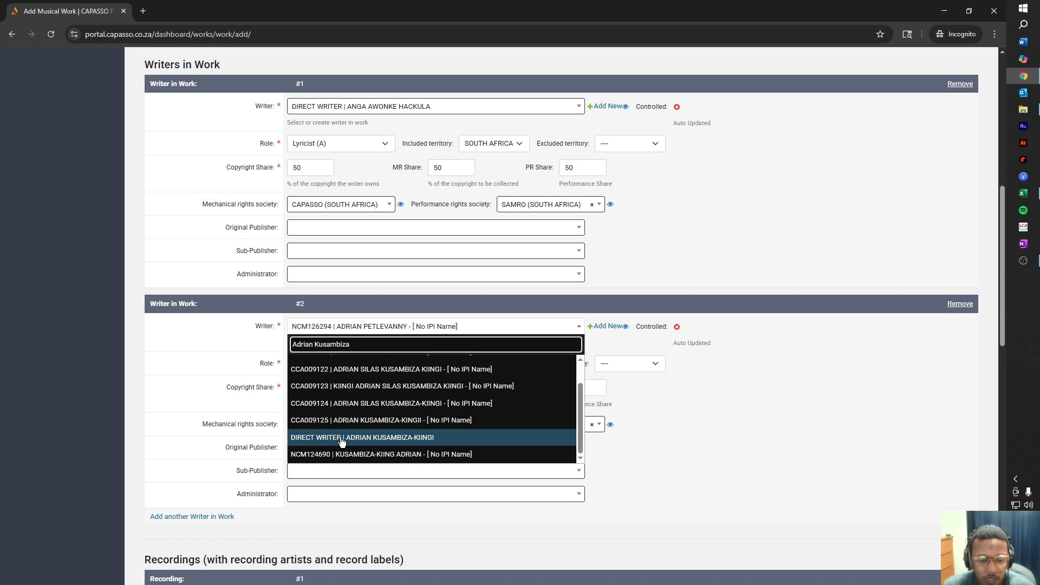
left_click(476, 443)
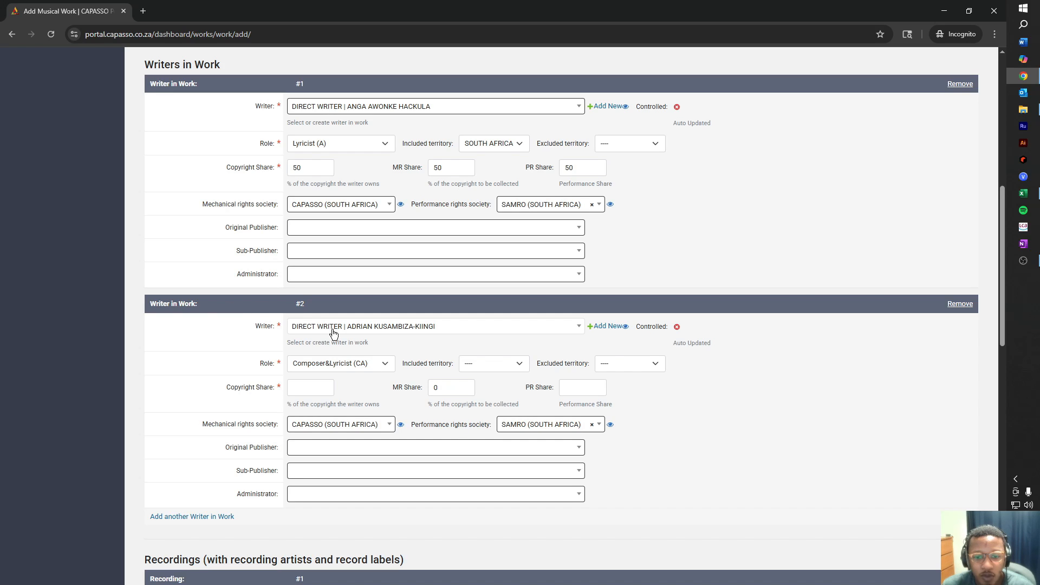
Abandon the new-writer form, keep the chosen co-writer, and show writer #2's role options.
left_click(608, 326)
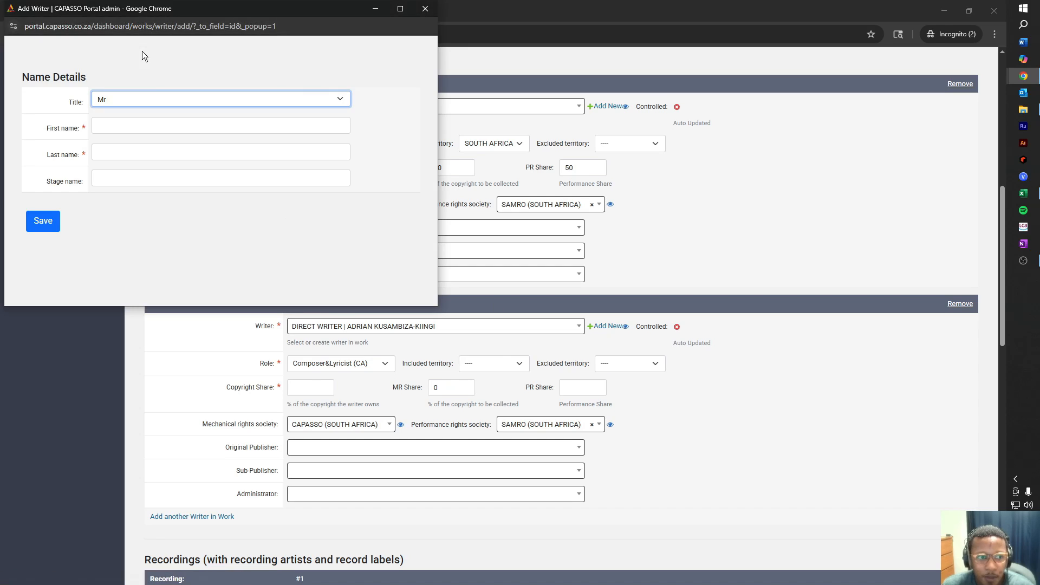
left_click(279, 103)
left_click(275, 108)
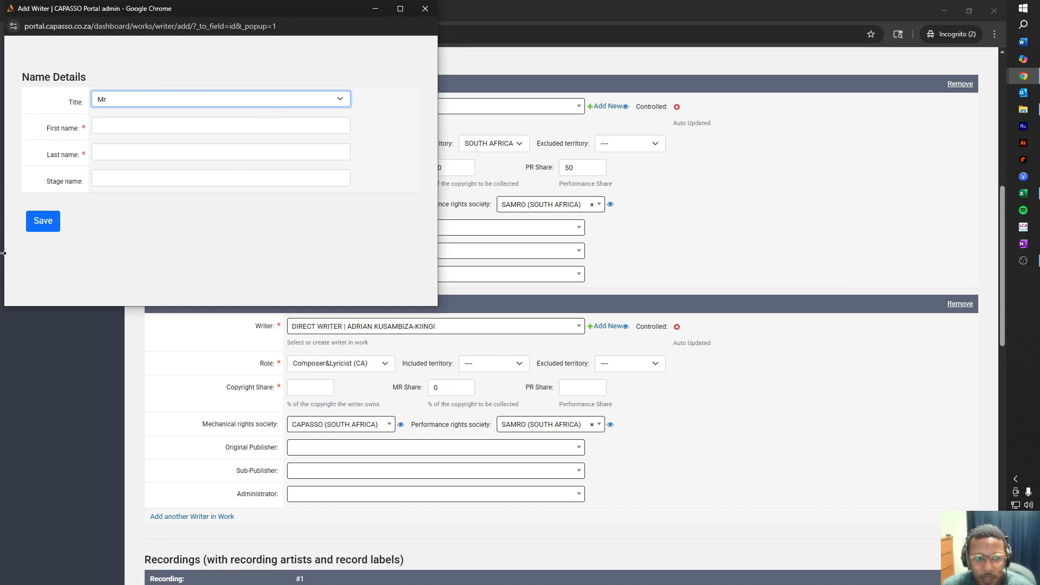
left_click(425, 8)
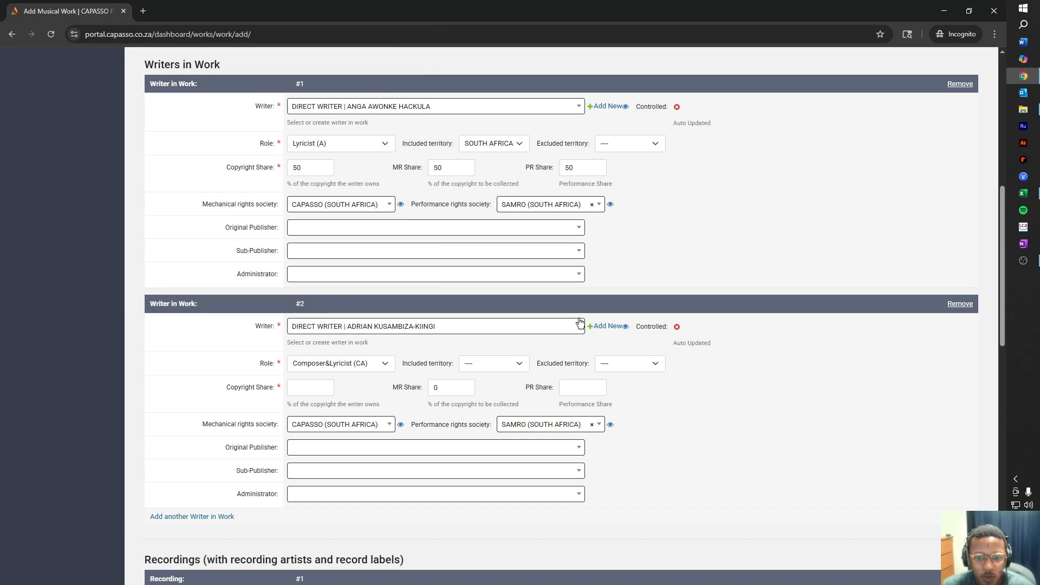
left_click(578, 326)
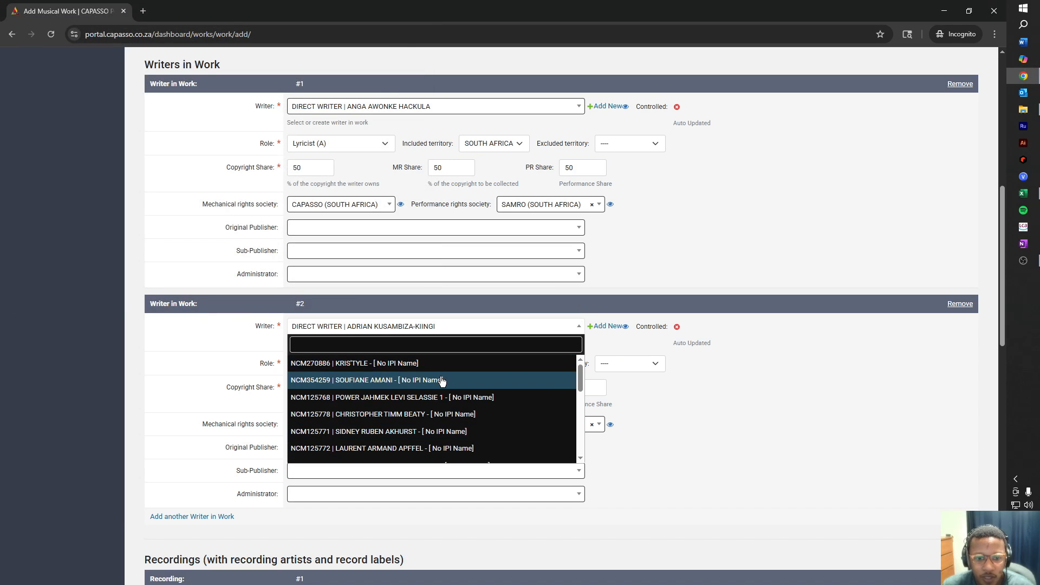
left_click(769, 352)
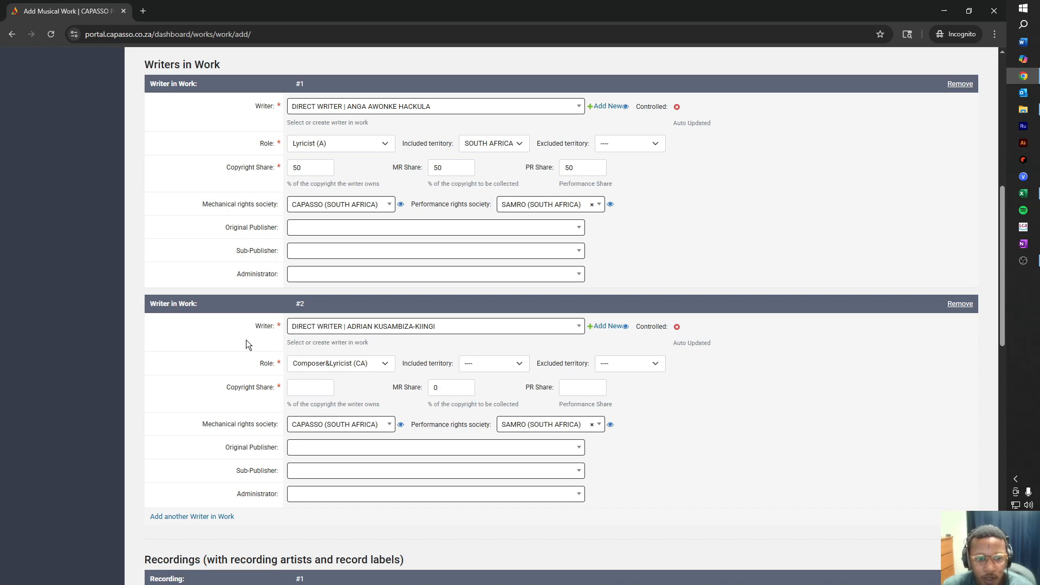
left_click(309, 365)
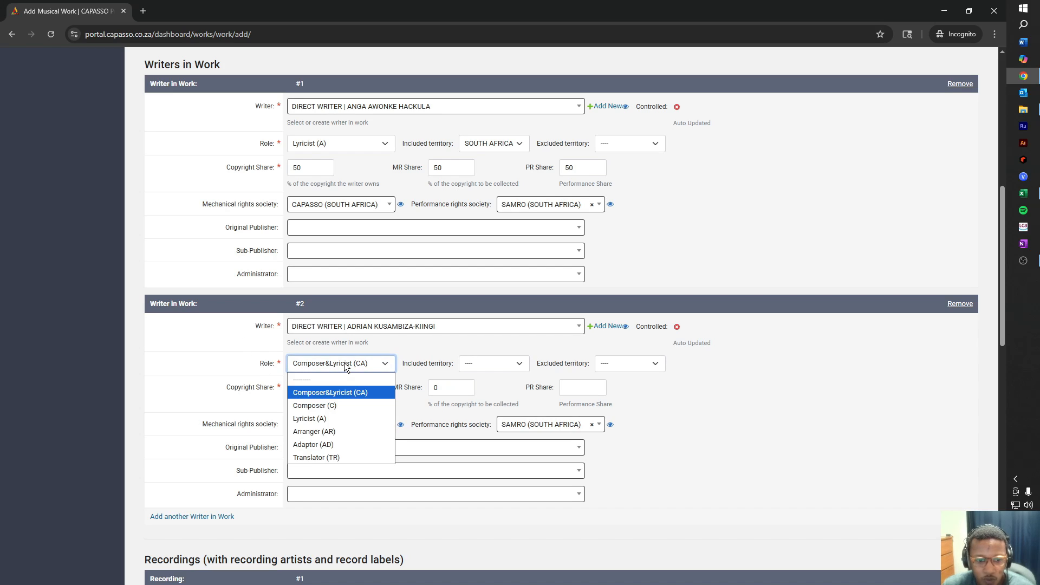
Make writer #2 a Composer (C) for SOUTH AFRICA with no excluded territory.
left_click(355, 411)
left_click(522, 365)
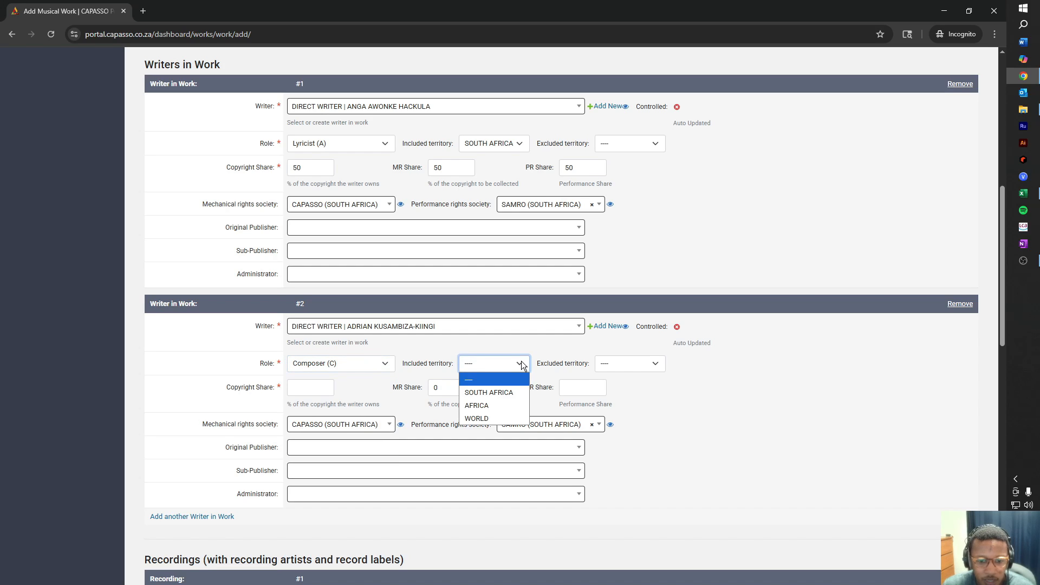
left_click(519, 393)
left_click(622, 363)
left_click(570, 392)
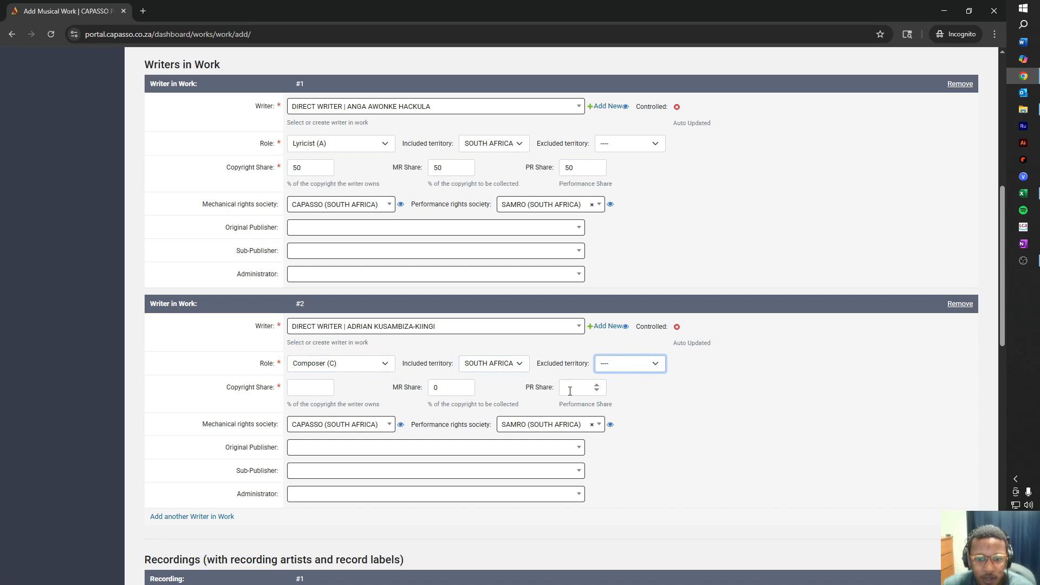
left_click(617, 362)
left_click(617, 362)
Give writer #2 50 copyright, 50 MR and 50 PR share.
left_click(307, 392)
type("50")
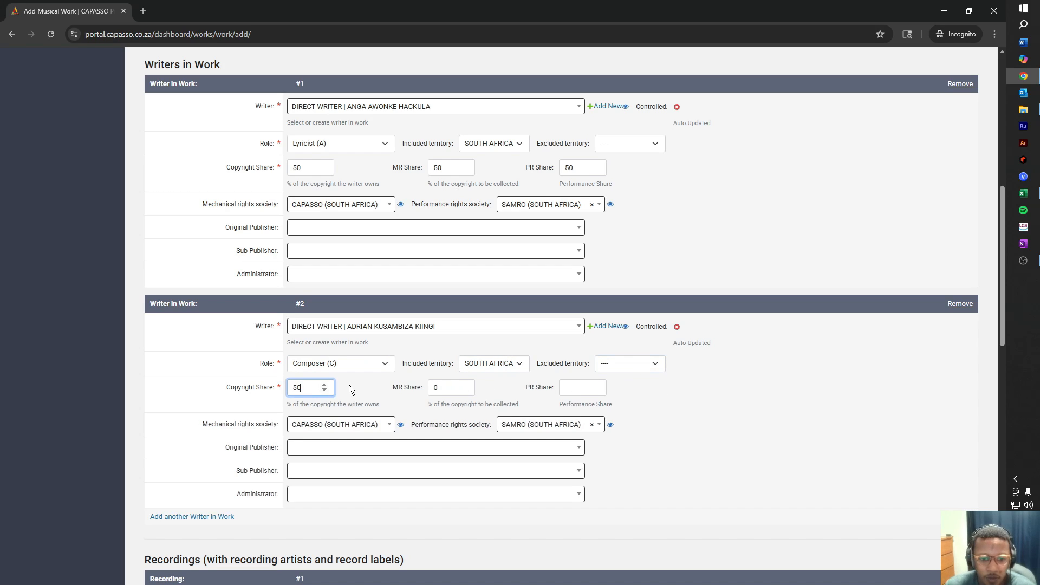
double_click(442, 388)
type("5")
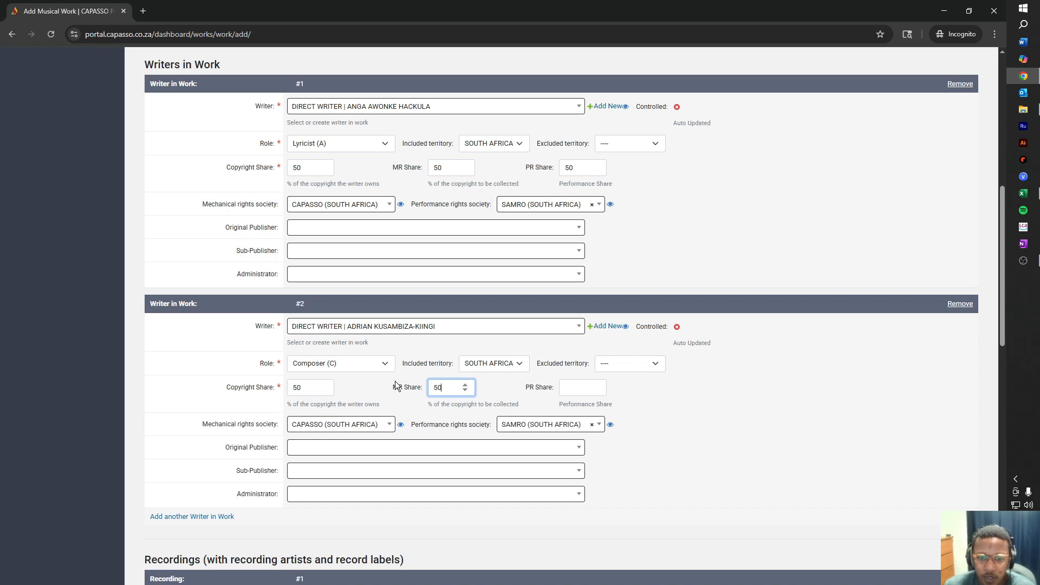
left_click(590, 388)
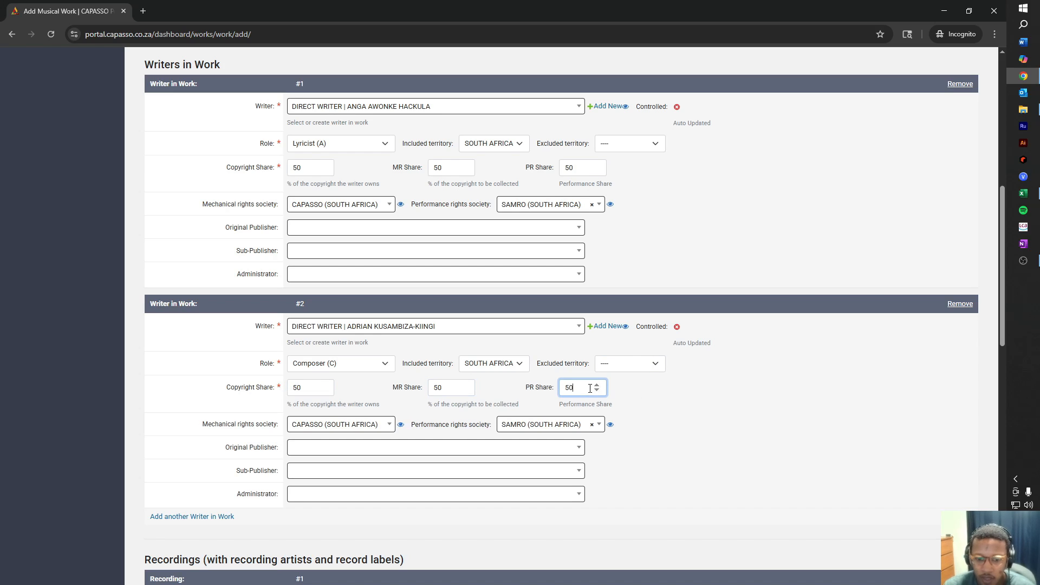
left_click(624, 441)
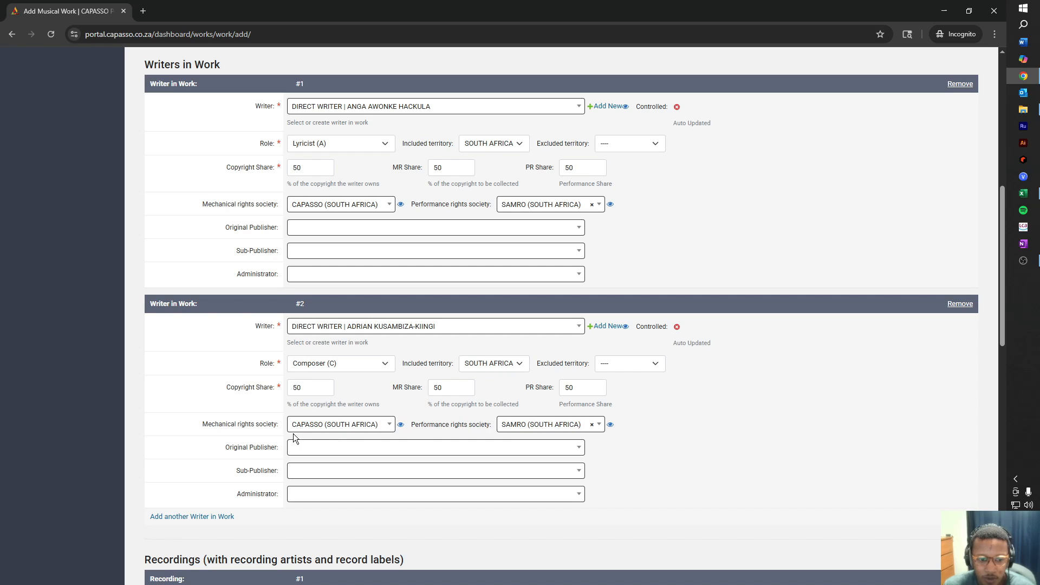
scroll(347, 409, "down", 2)
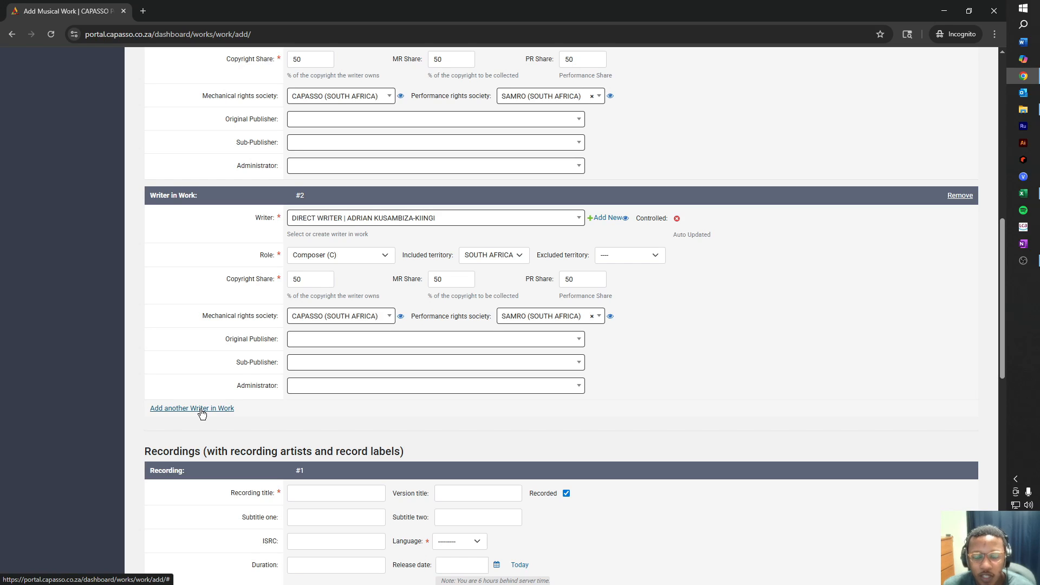
scroll(267, 414, "down", 2)
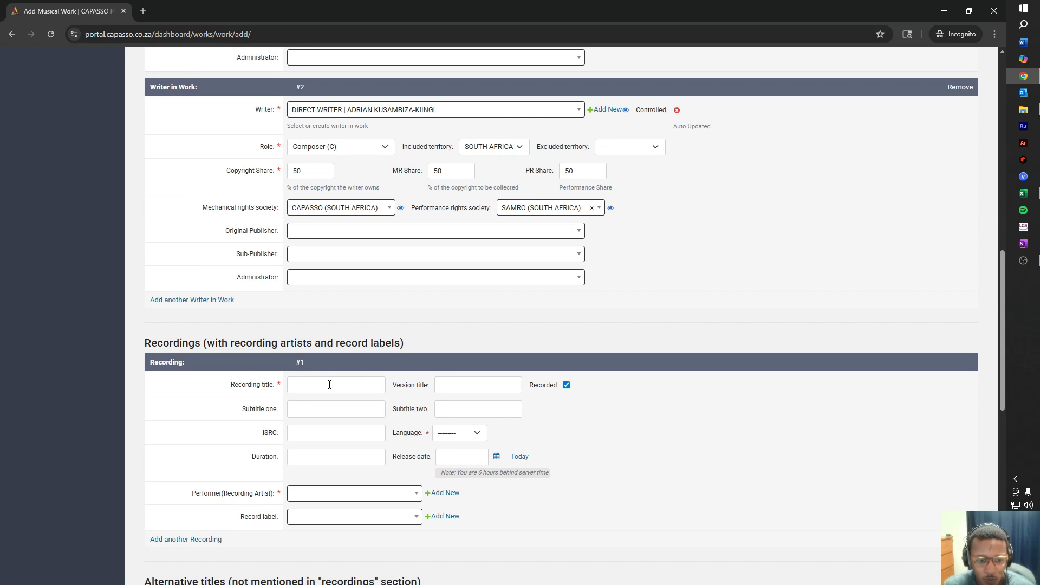
scroll(325, 373, "up", 12)
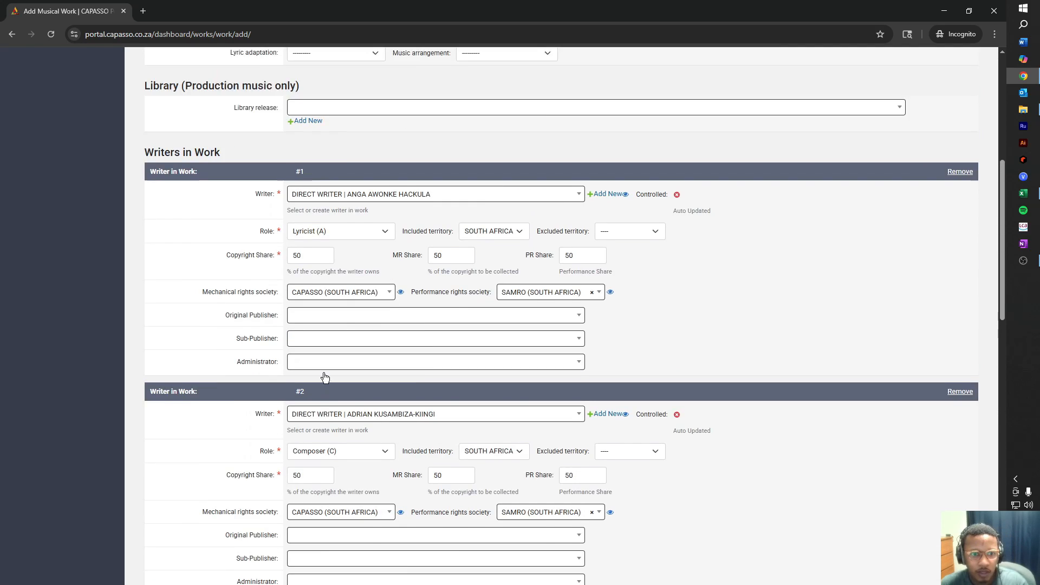
left_click_drag(352, 327, 264, 322)
key("ctrl+c")
Paste 'No Love No Love' as recording title and ISRC ZAIN42500002 from the spreadsheet.
scroll(372, 379, "down", 14)
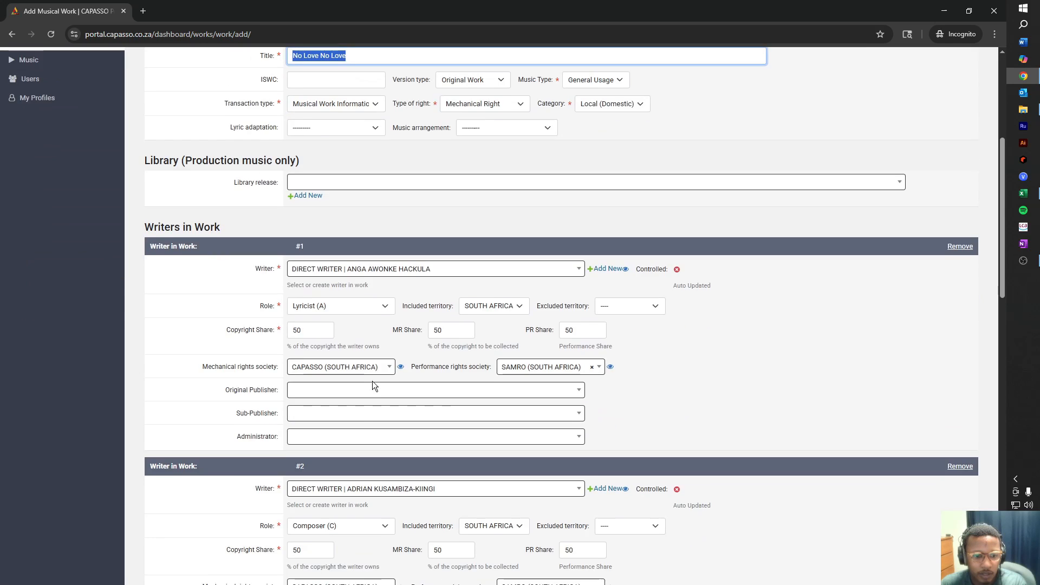
left_click(333, 277)
key("ctrl+v")
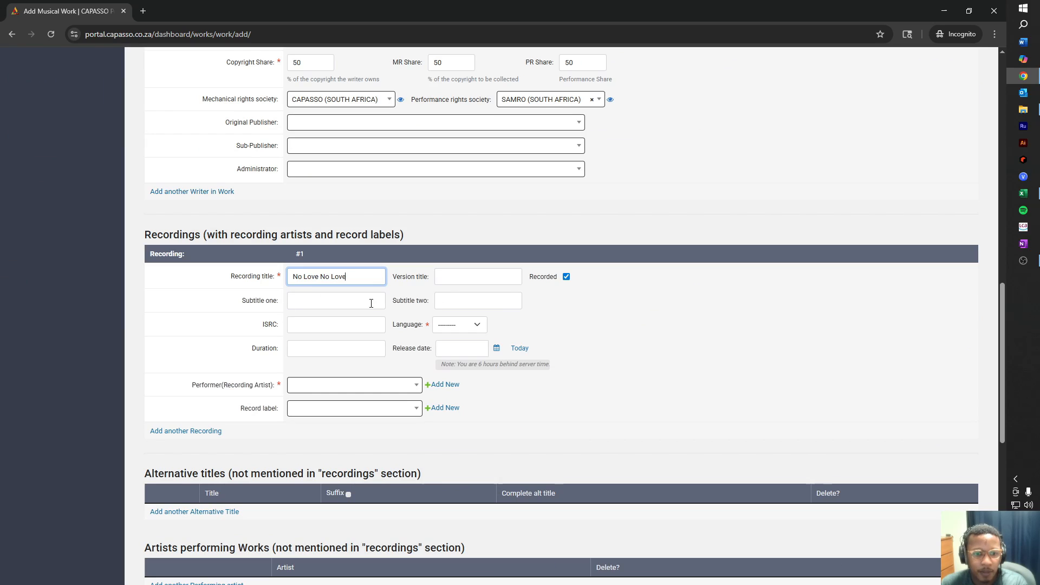
left_click(340, 325)
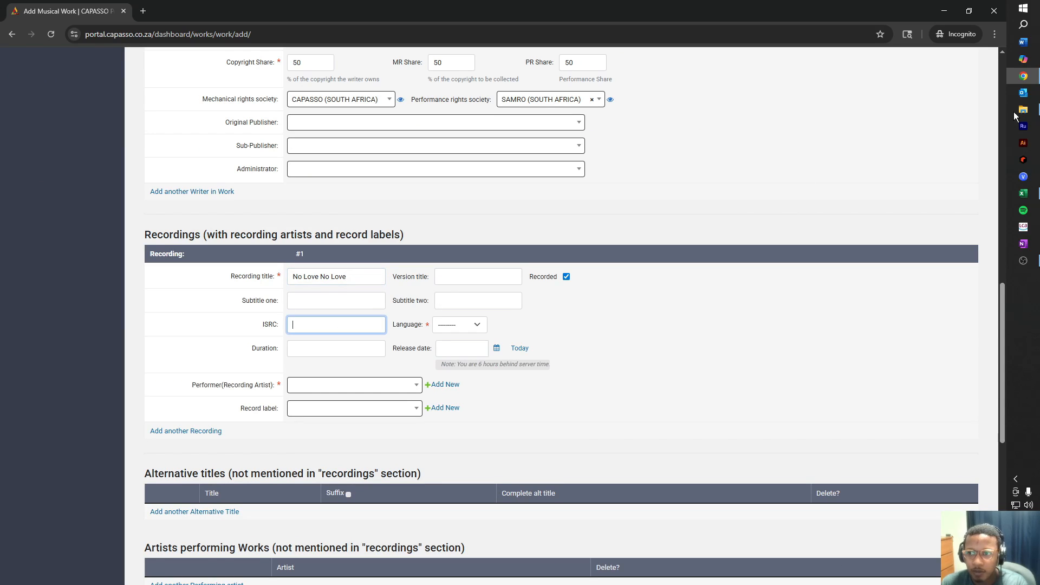
left_click(1023, 194)
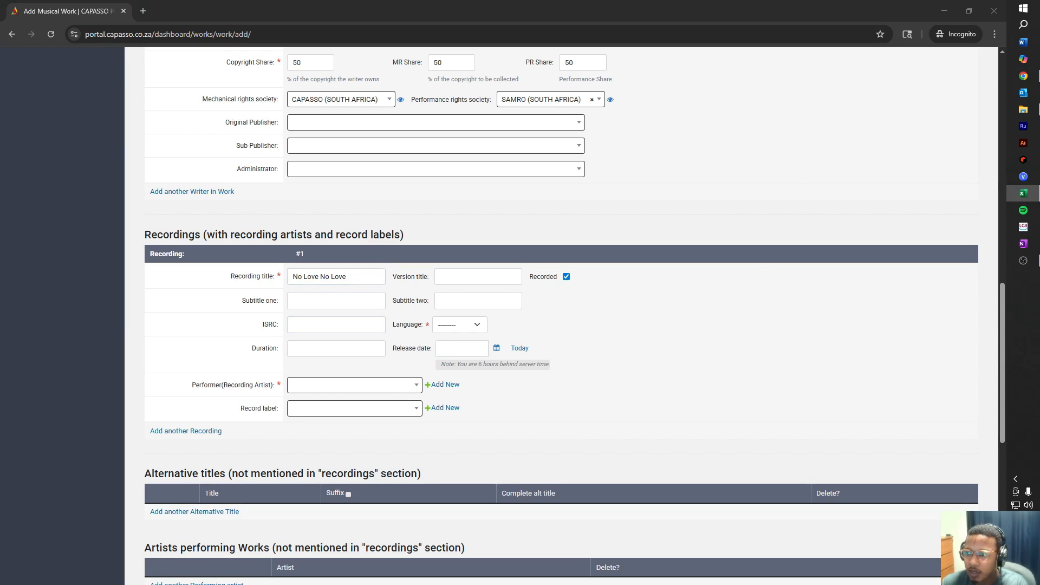
left_click(360, 326)
type("ZAIN42500002")
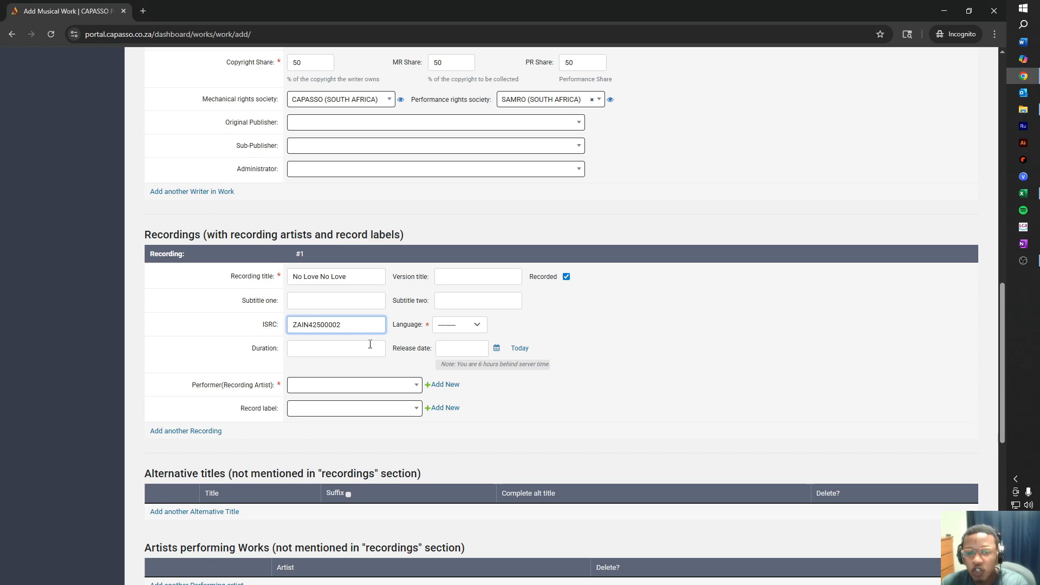
Set the recording language to English and duration to 02:30.
left_click(460, 327)
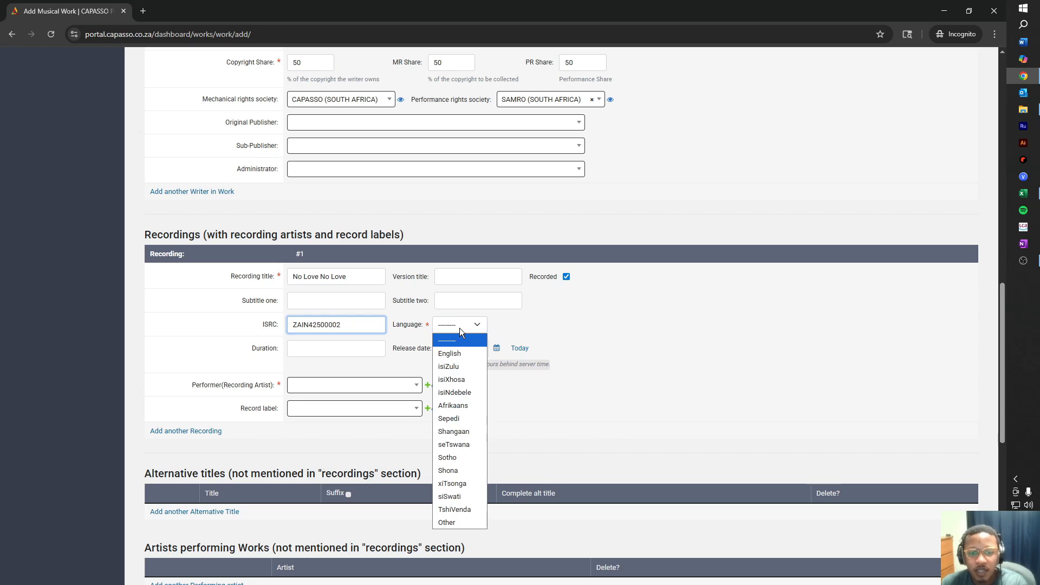
left_click(469, 354)
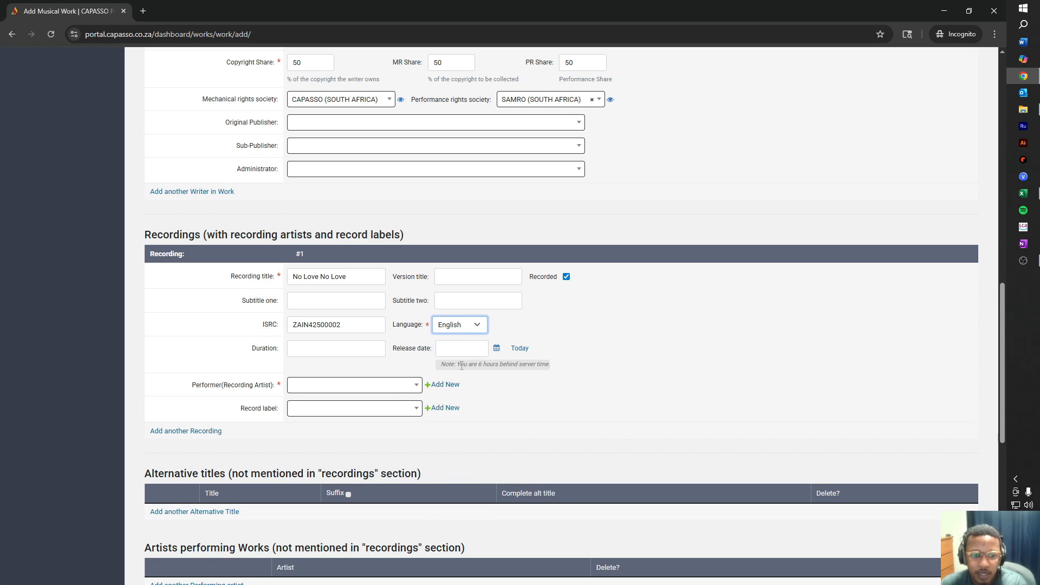
left_click(357, 350)
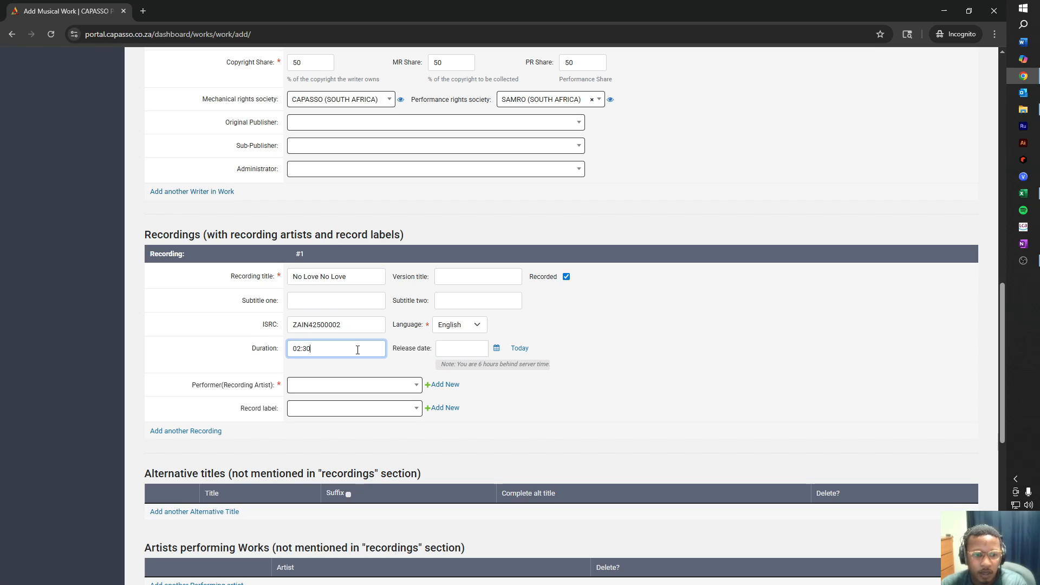
left_click(391, 386)
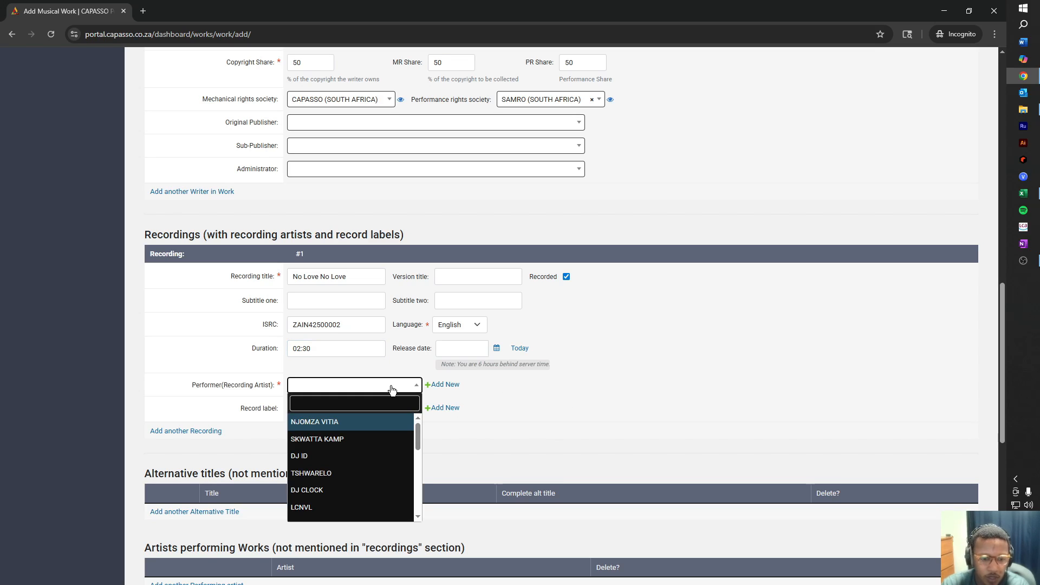
Choose SKILLMUSICSA as the recording's performer, leaving the record label empty.
left_click(391, 403)
type("SkillMusicSA")
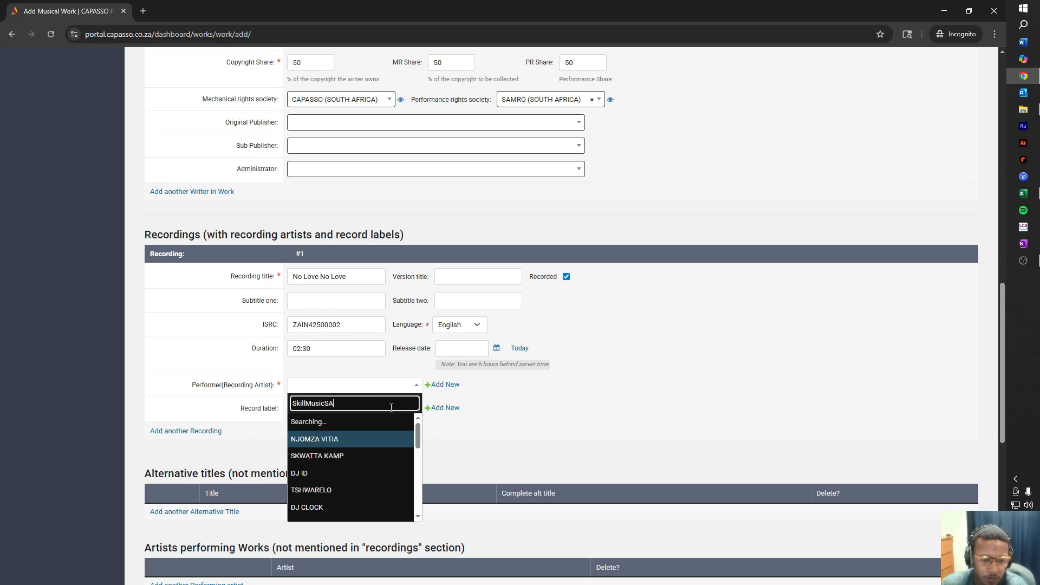
left_click(347, 426)
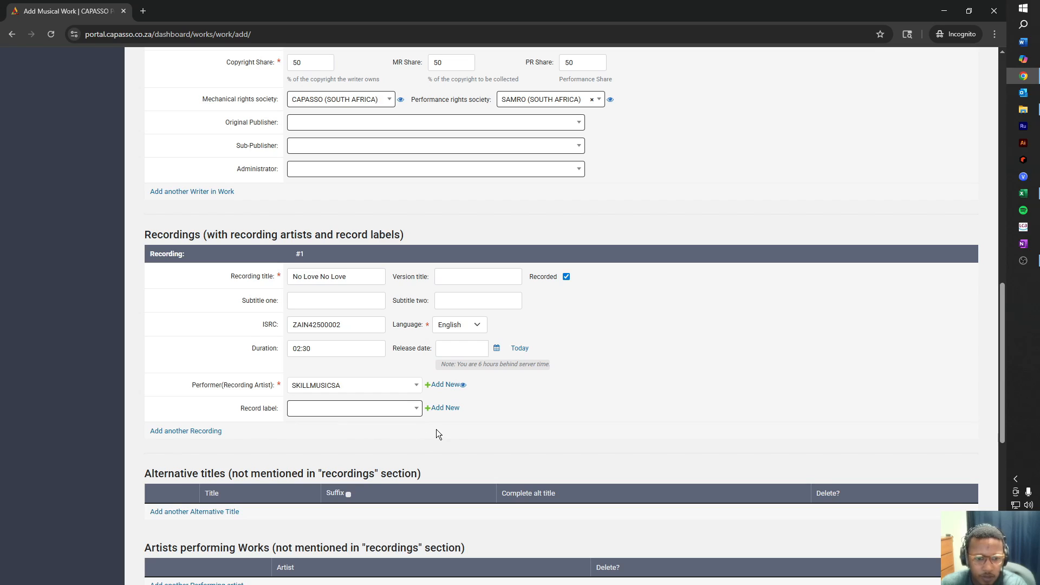
left_click(380, 409)
left_click(570, 410)
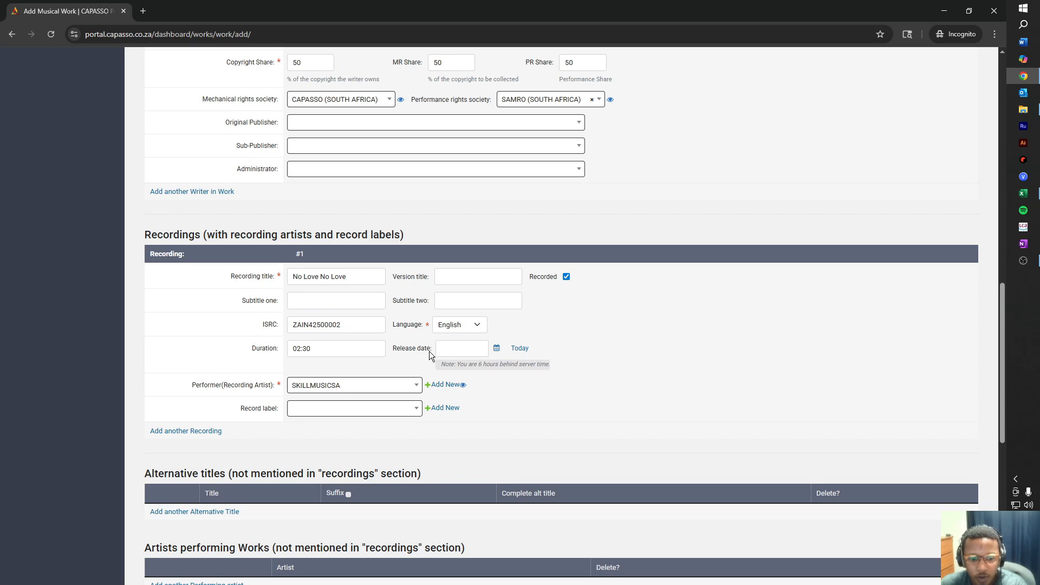
Scroll down the form to reach the Disclaimer declarations.
scroll(434, 351, "down", 3)
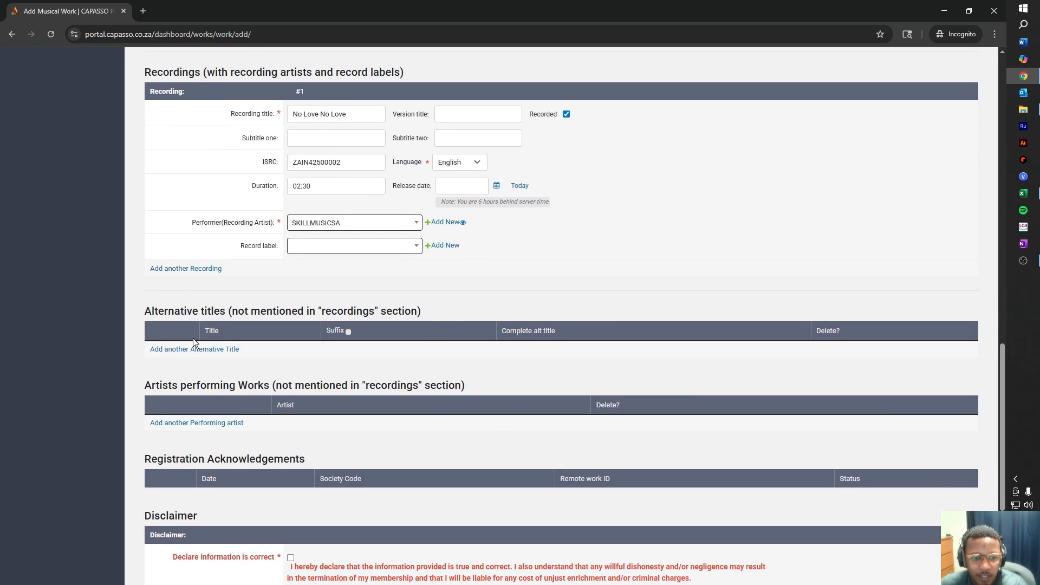
scroll(342, 317, "down", 3)
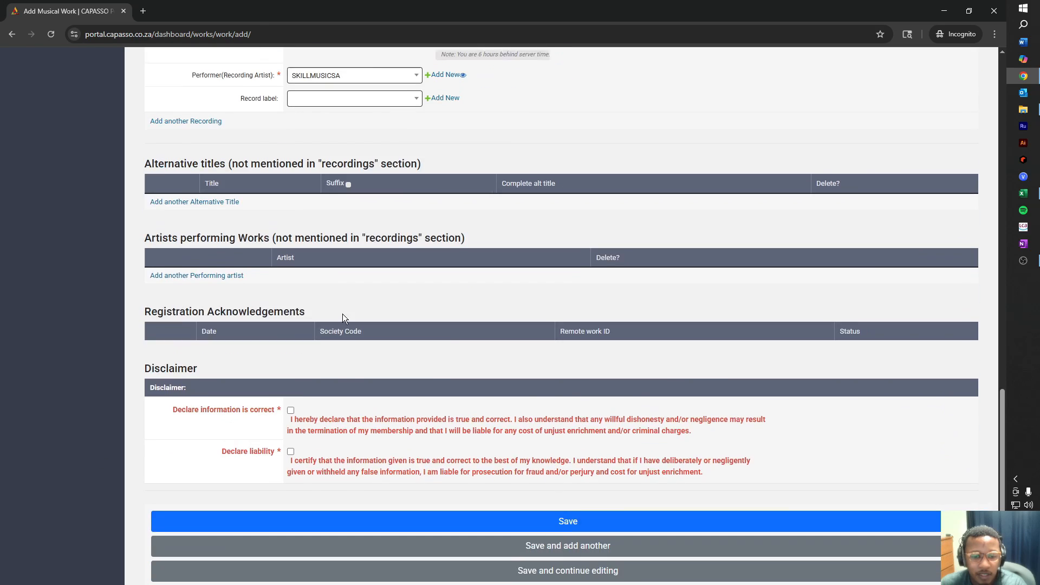
scroll(413, 348, "up", 4)
scroll(418, 351, "up", 8)
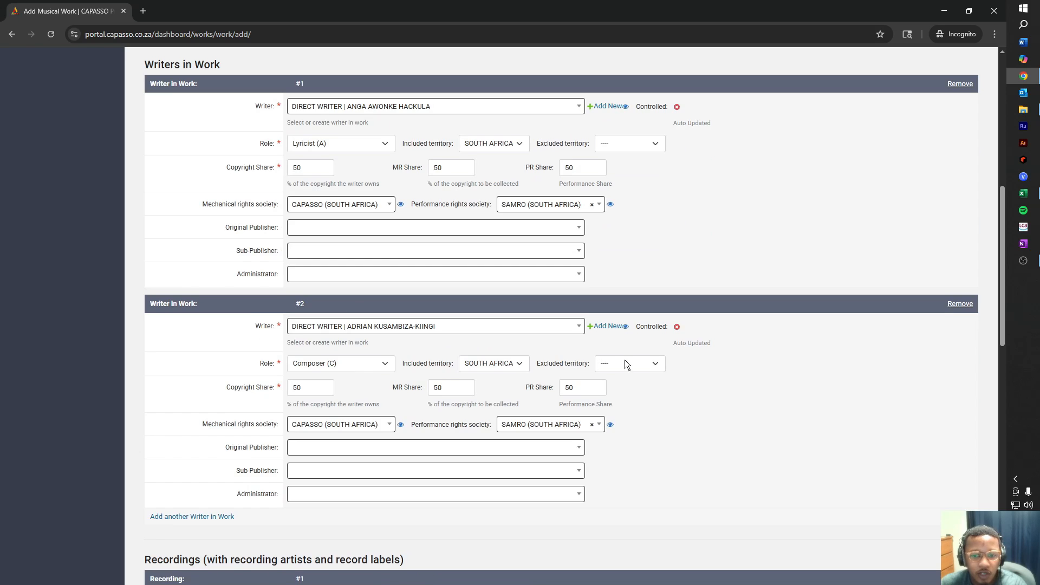
scroll(623, 358, "up", 4)
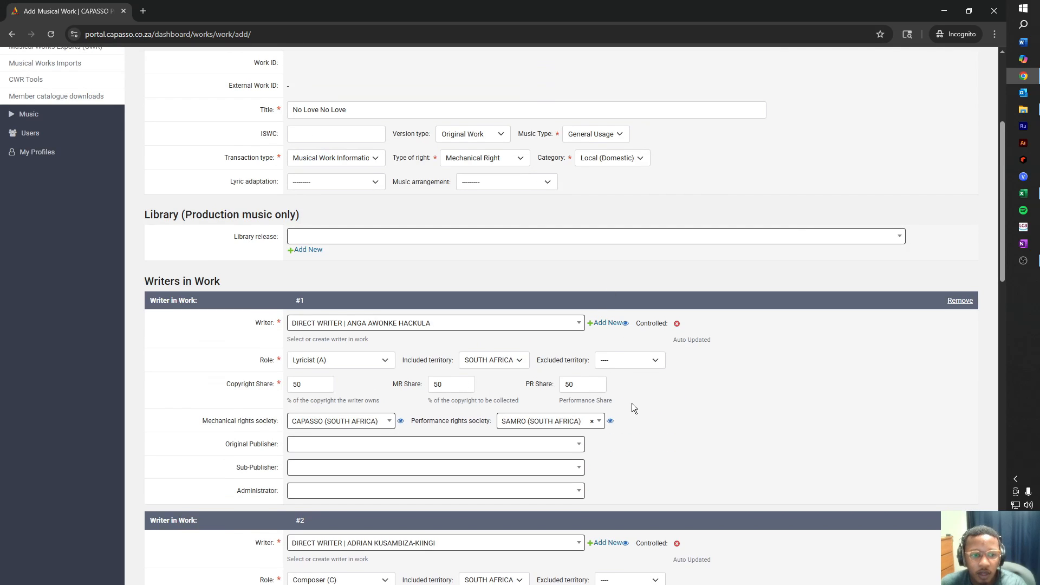
scroll(468, 397, "down", 4)
scroll(466, 394, "down", 12)
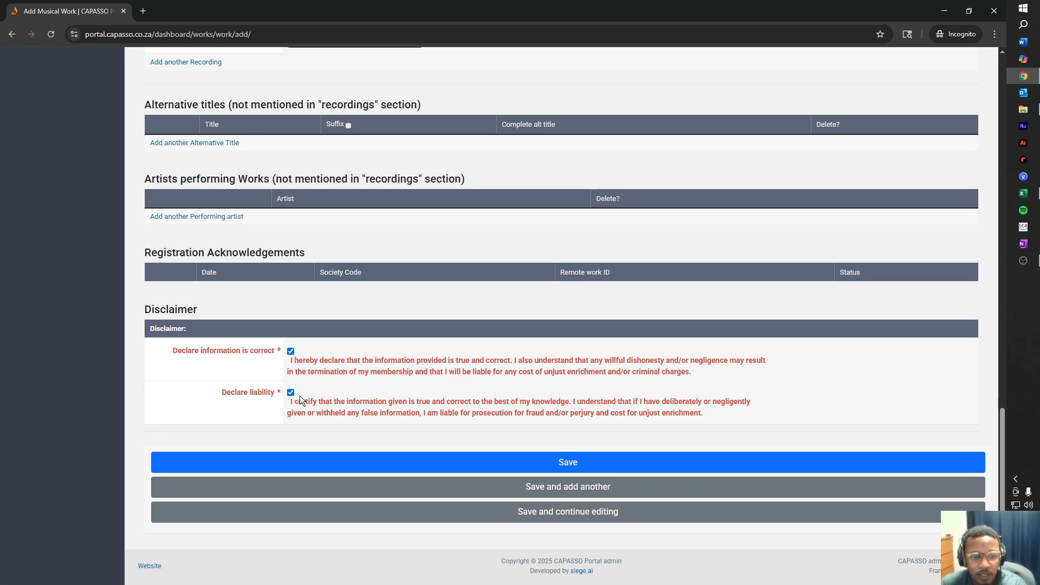
Attempt to save the work, review the writer role errors, and keep writer #2 as Composer (C).
left_click(584, 463)
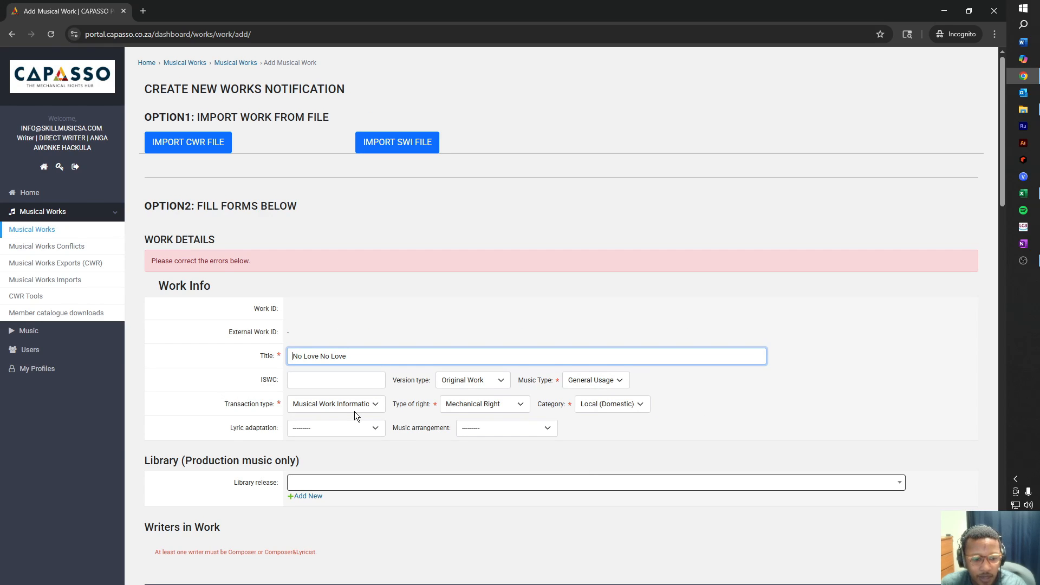
scroll(354, 411, "down", 3)
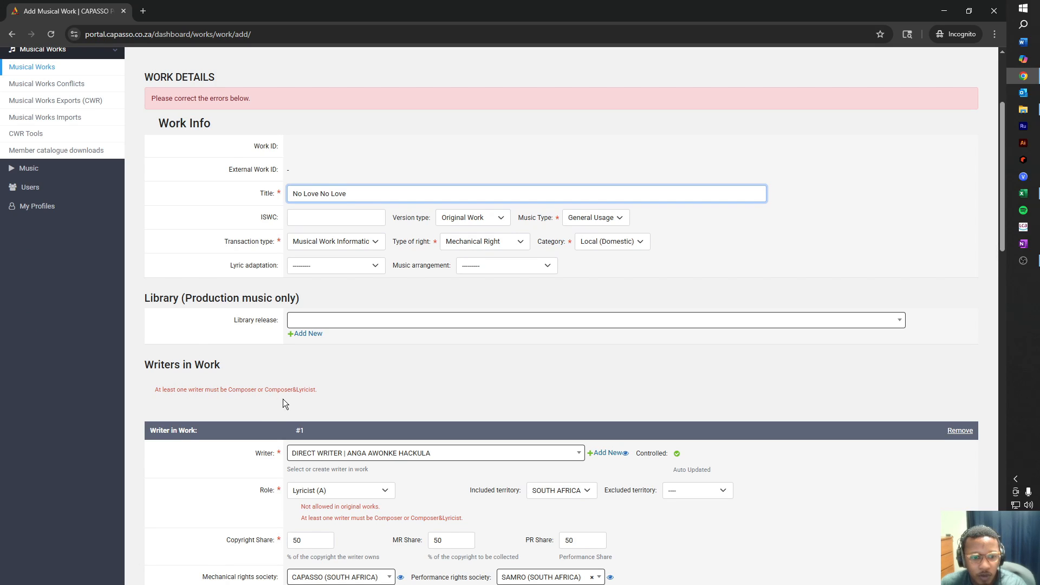
scroll(358, 411, "down", 6)
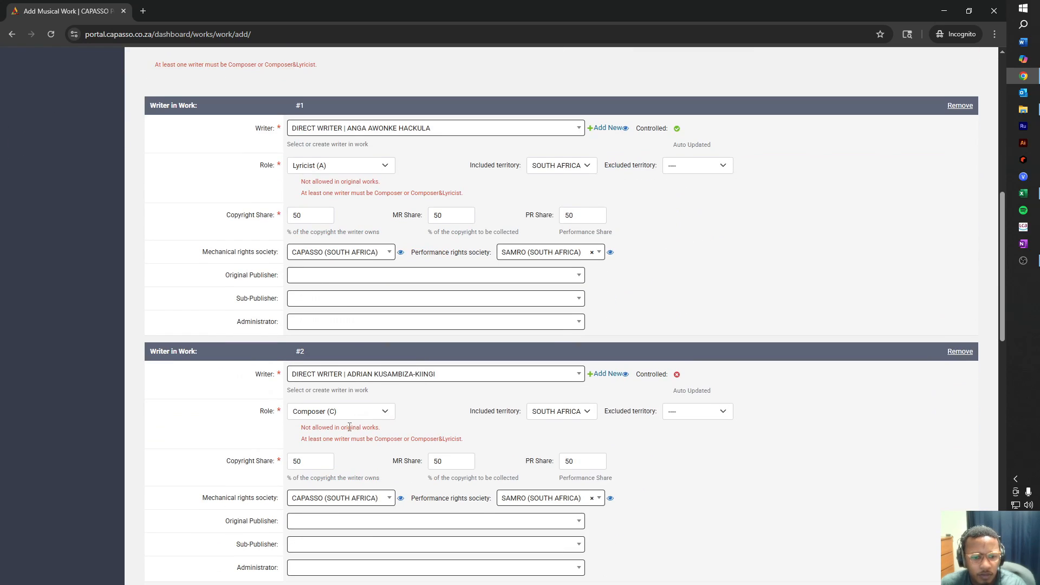
left_click(380, 414)
left_click(359, 454)
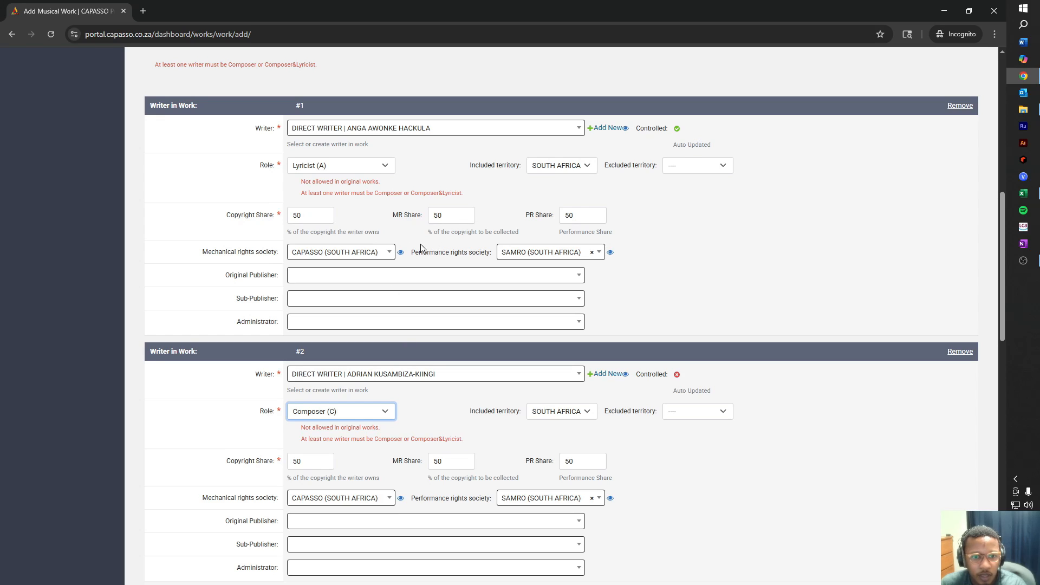
Change writer #1's role from Lyricist (A) to Composer&Lyricist (CA).
left_click(369, 166)
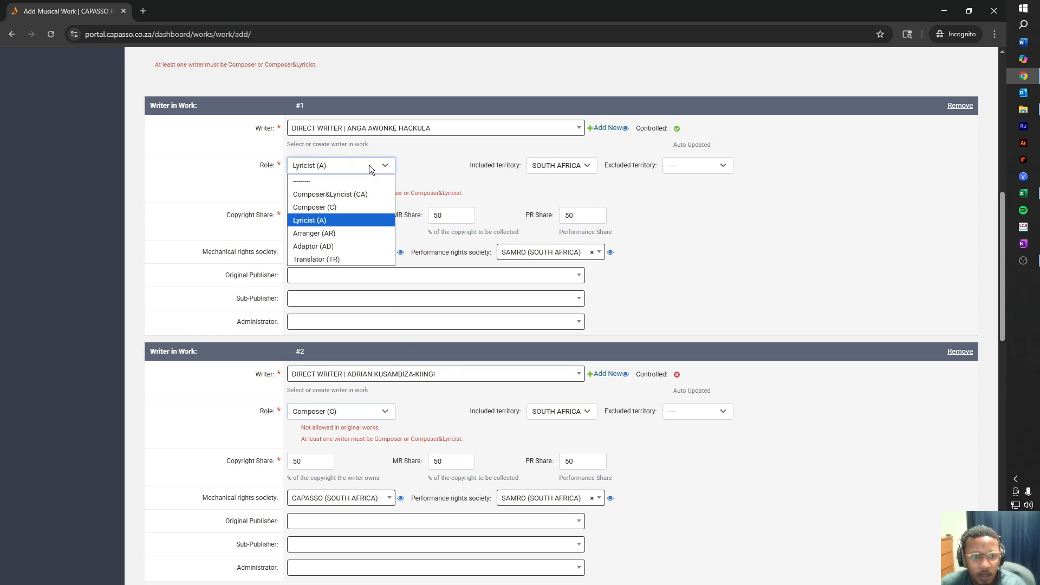
left_click(350, 196)
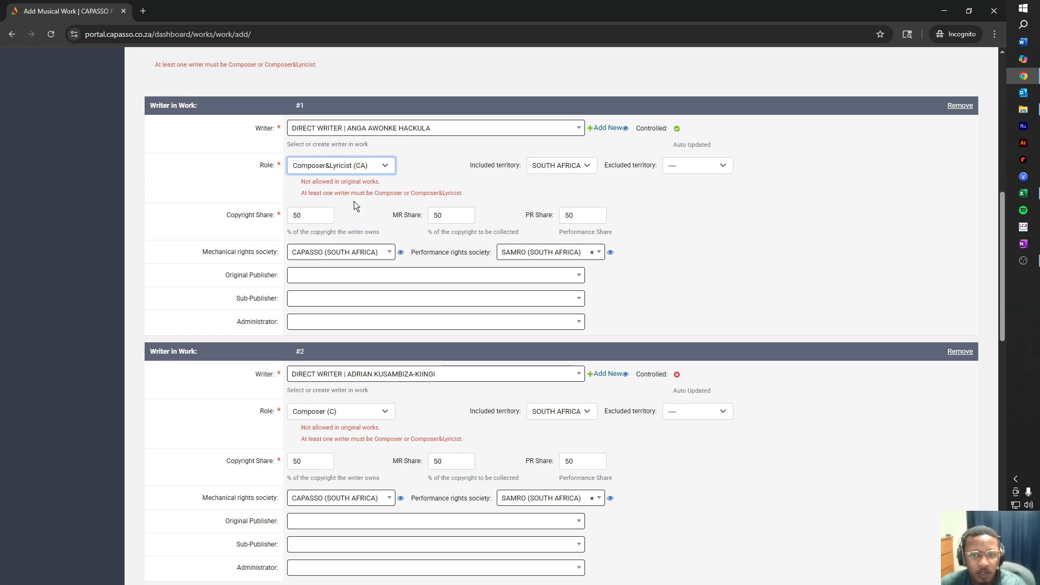
scroll(450, 257, "up", 6)
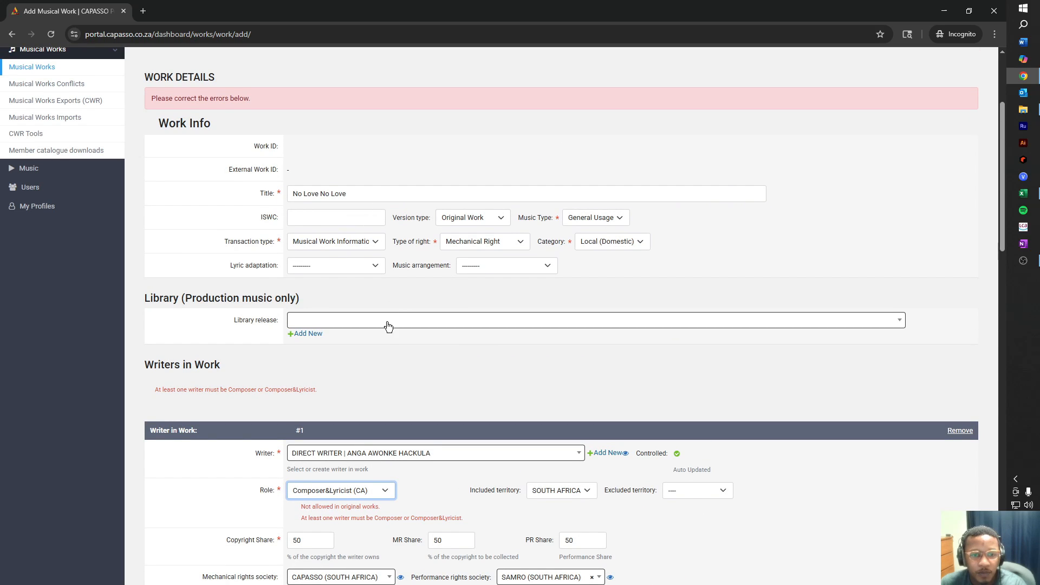
scroll(370, 375, "down", 5)
scroll(370, 381, "down", 4)
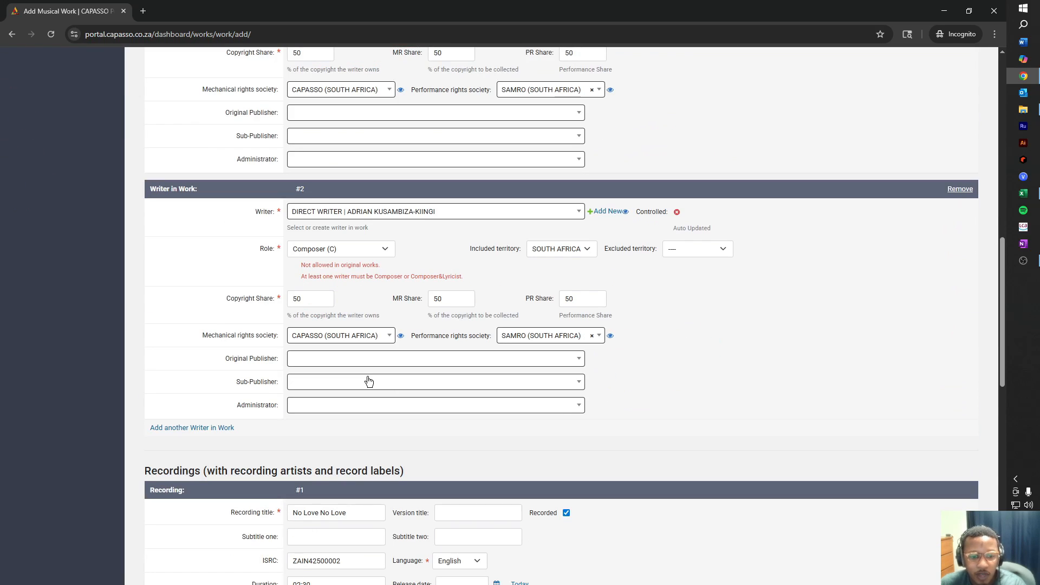
scroll(369, 382, "down", 10)
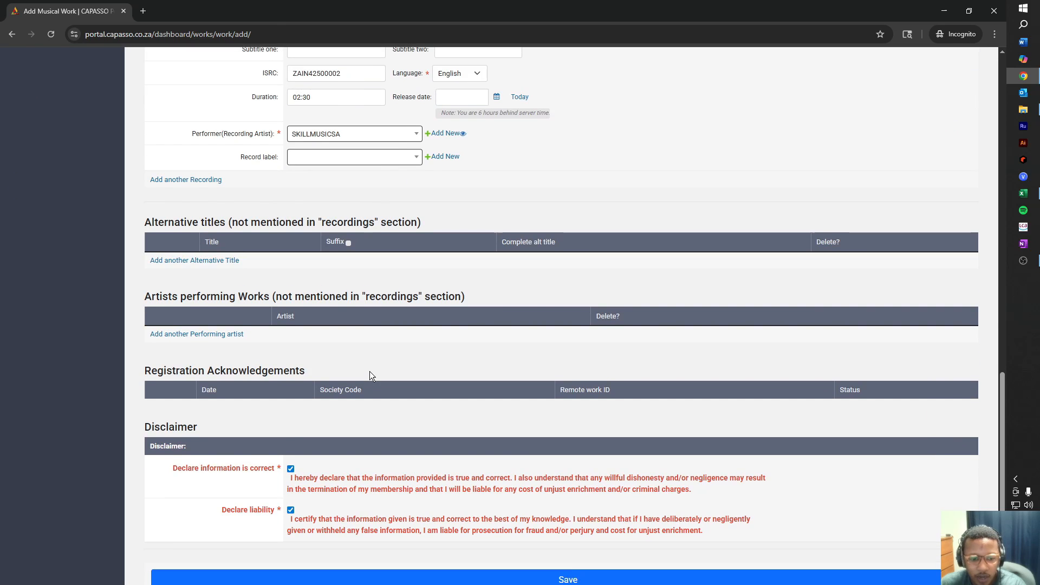
scroll(368, 380, "down", 1)
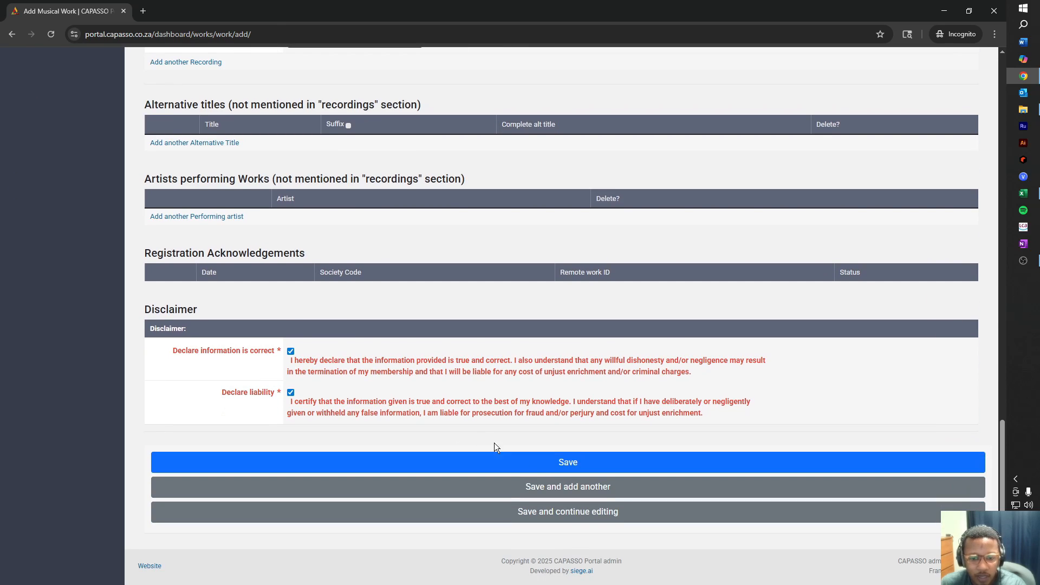
Resave the work and locate the remaining Composer (C) role error on writer #2.
left_click(551, 463)
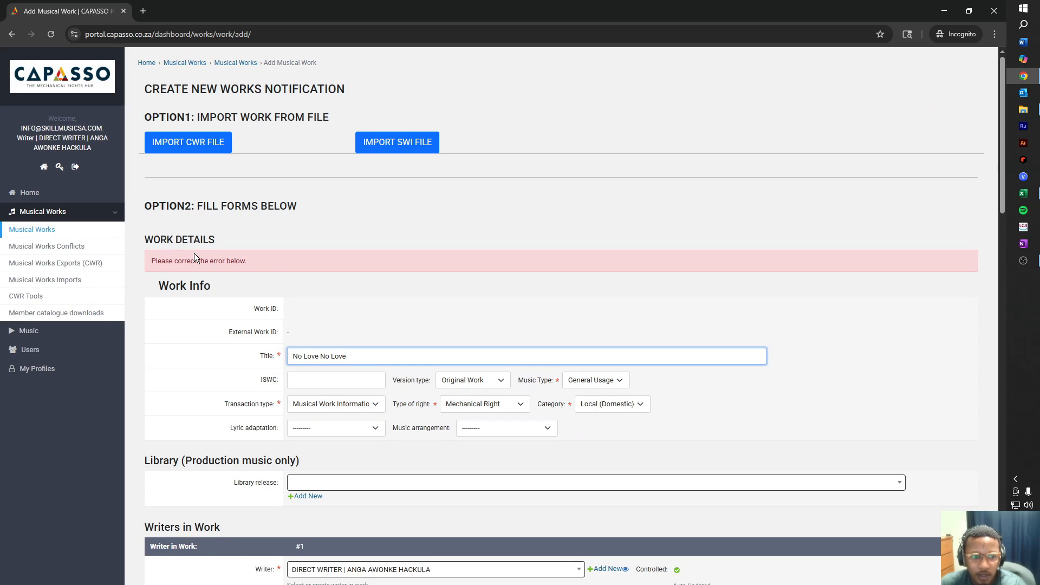
scroll(331, 360, "down", 3)
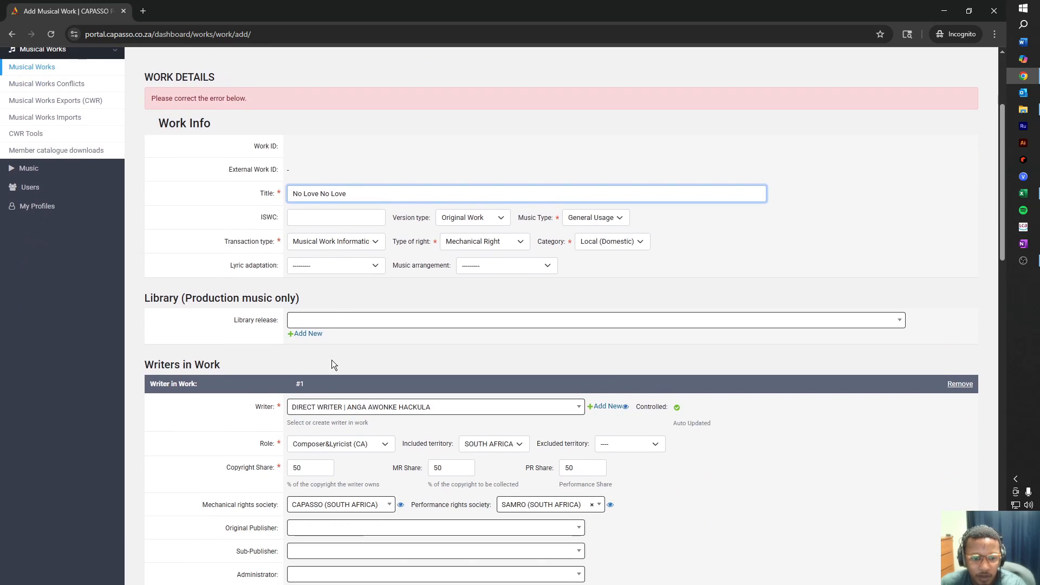
scroll(331, 360, "down", 4)
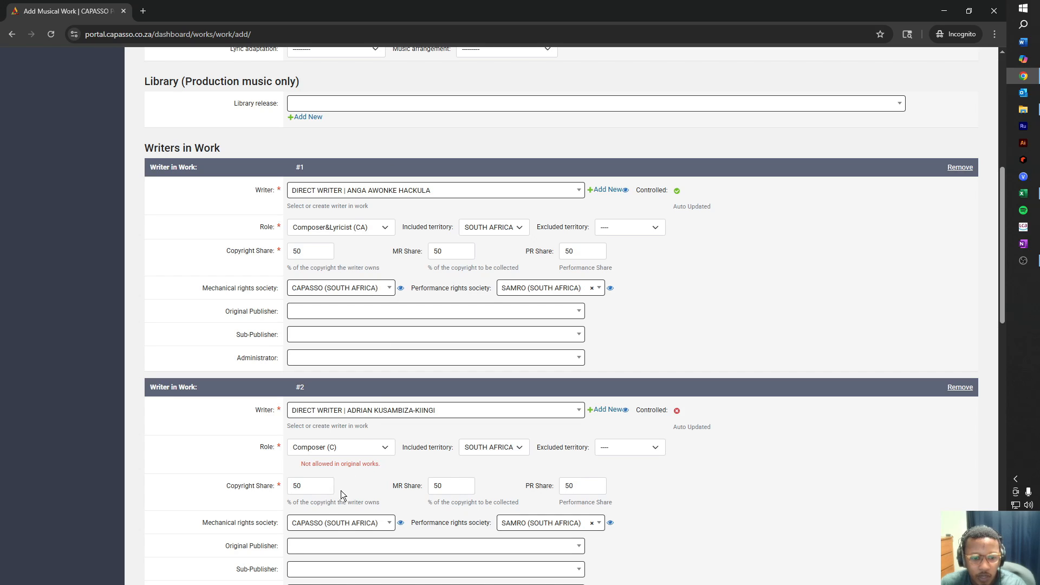
Make writer #2 Composer&Lyricist (CA) and save 'No Love No Love'.
left_click(381, 448)
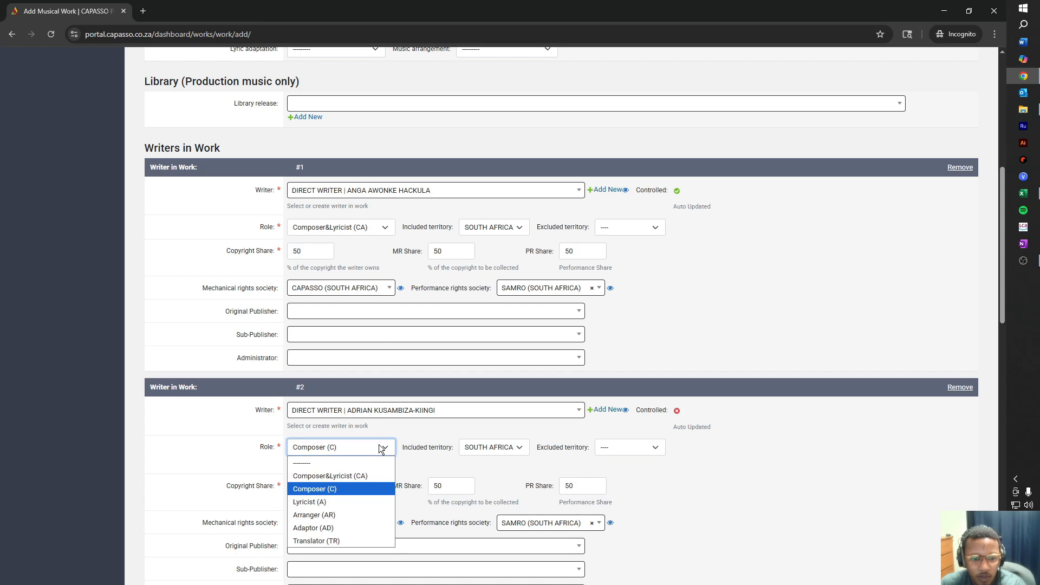
left_click(359, 476)
scroll(439, 447, "down", 6)
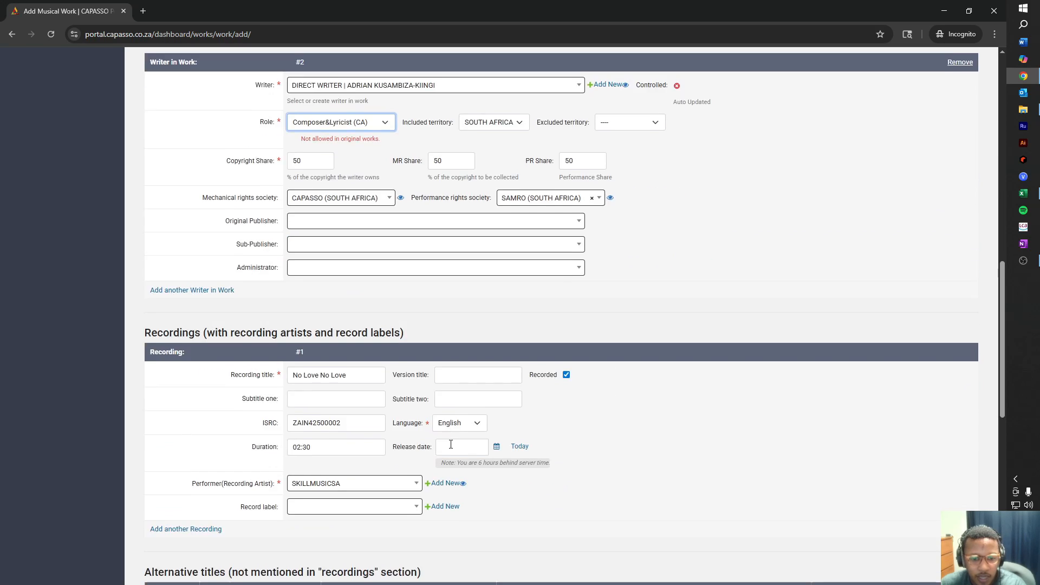
scroll(451, 444, "down", 10)
left_click(374, 460)
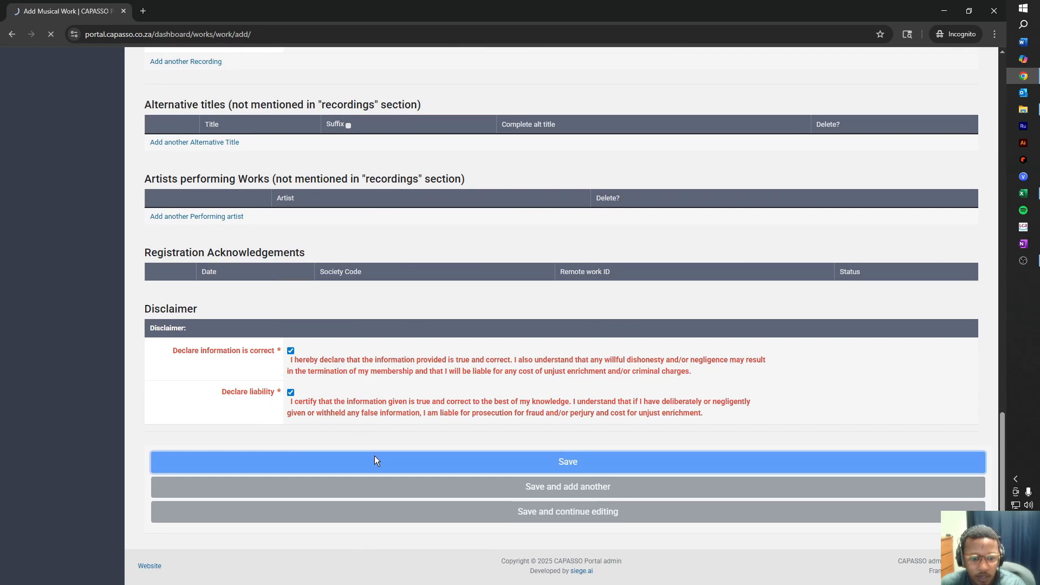